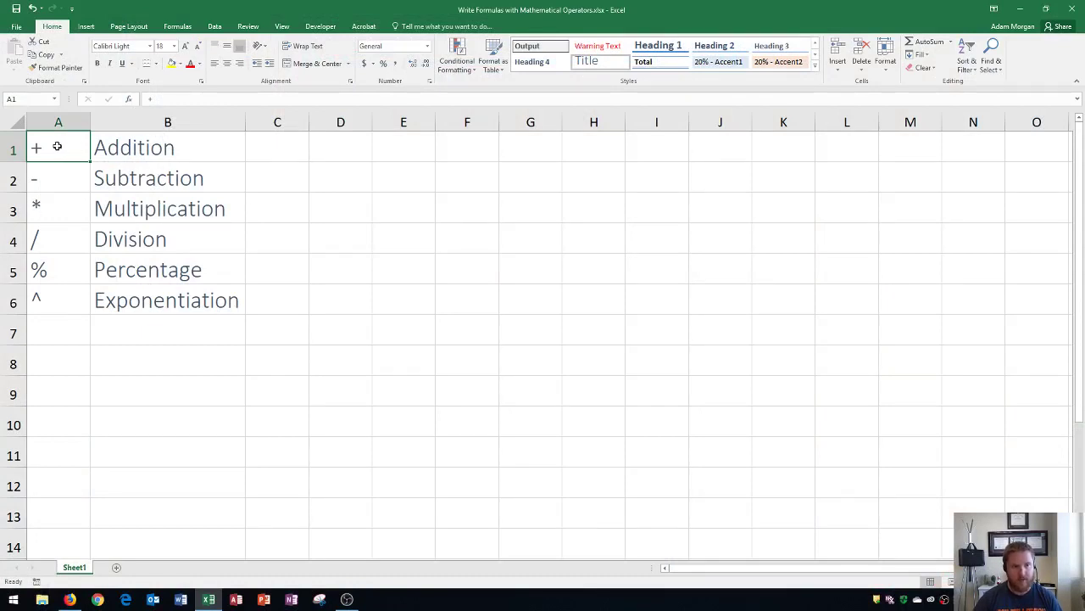
Step: Add the note "Start with =" in cell A8, below the list of mathematical operators
left_click_drag(64, 146, 168, 145)
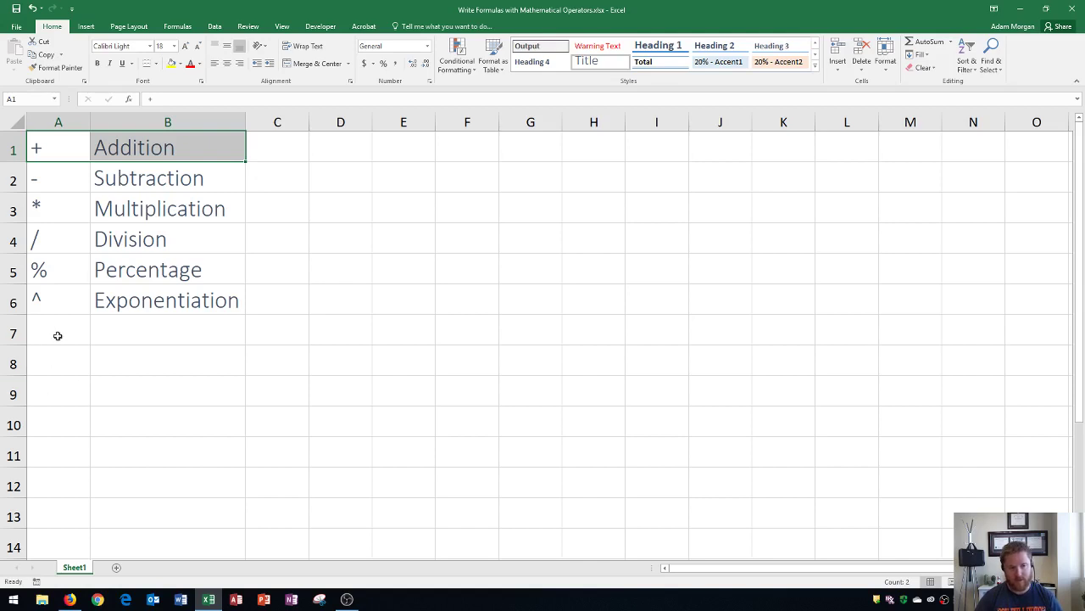
left_click(66, 360)
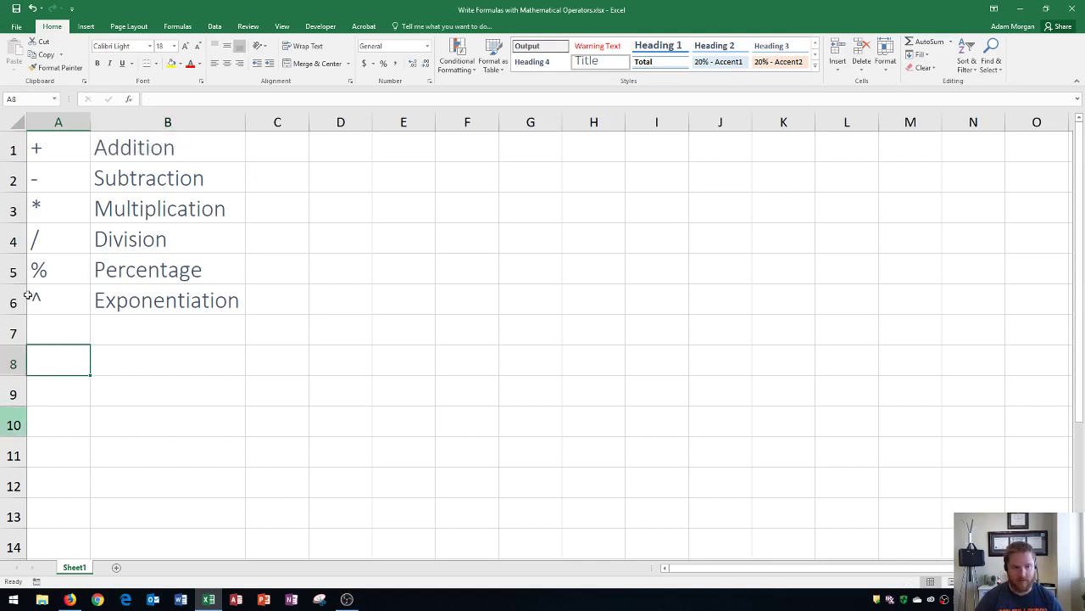
type("Starts")
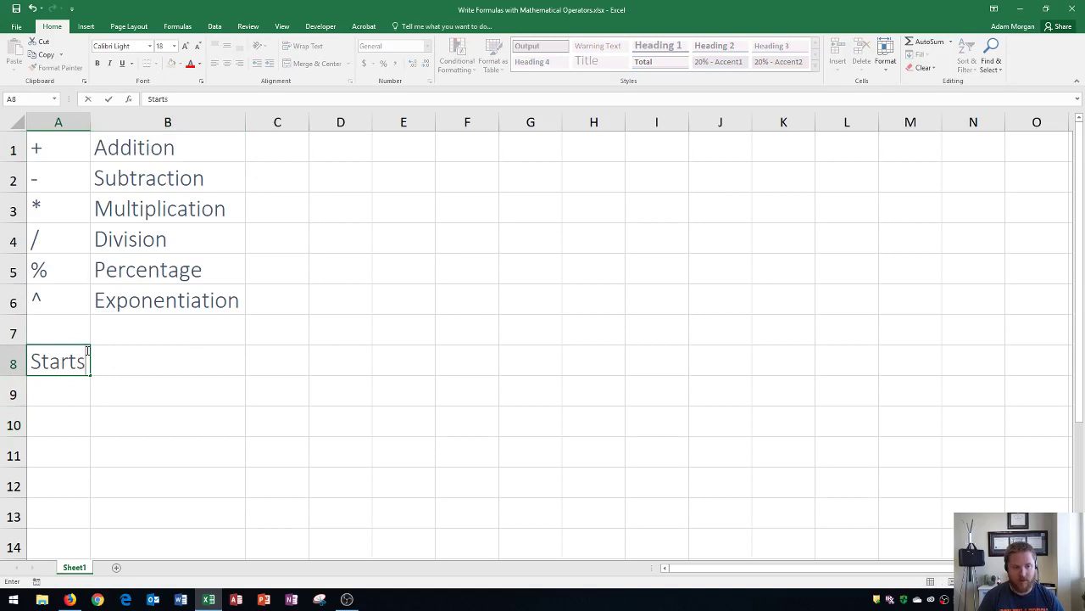
key("BackSpace")
type("with =")
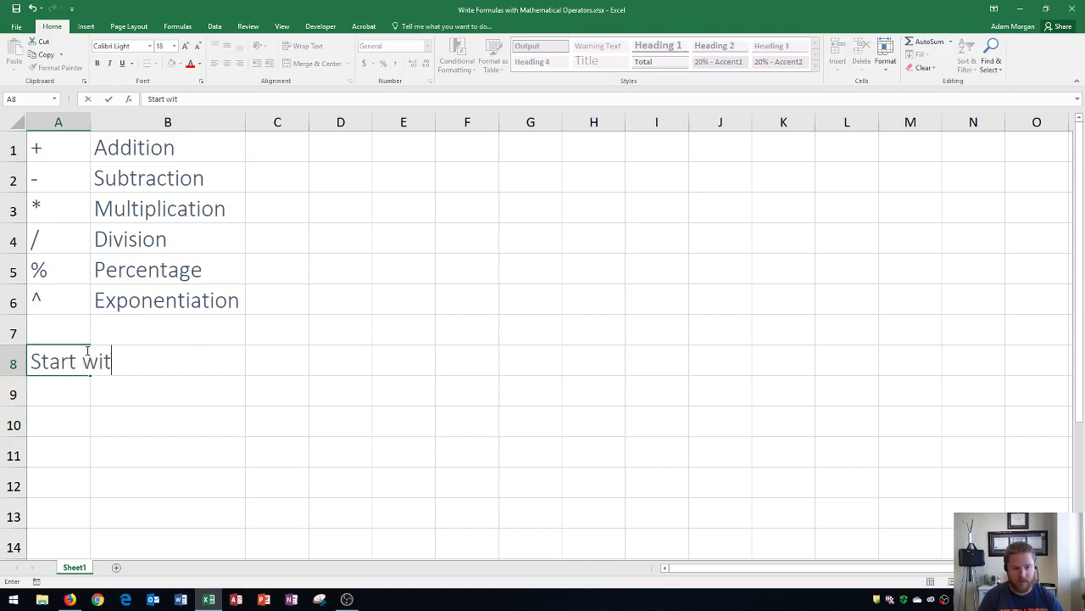
key("Return")
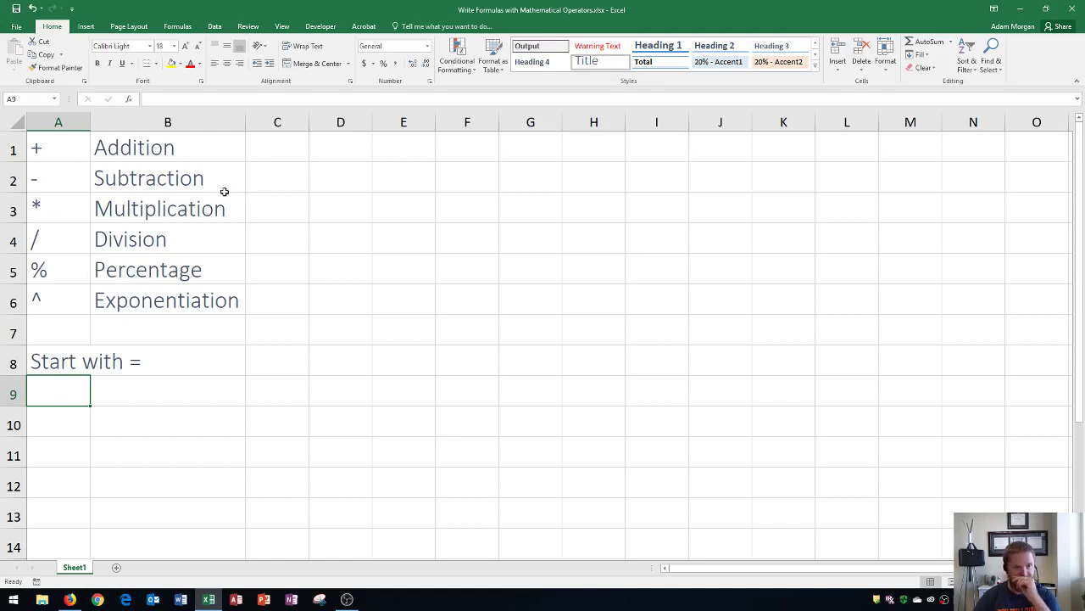
Step: Enter the addition formula =5+5 in cell D1, in line with the Addition row
left_click(332, 150)
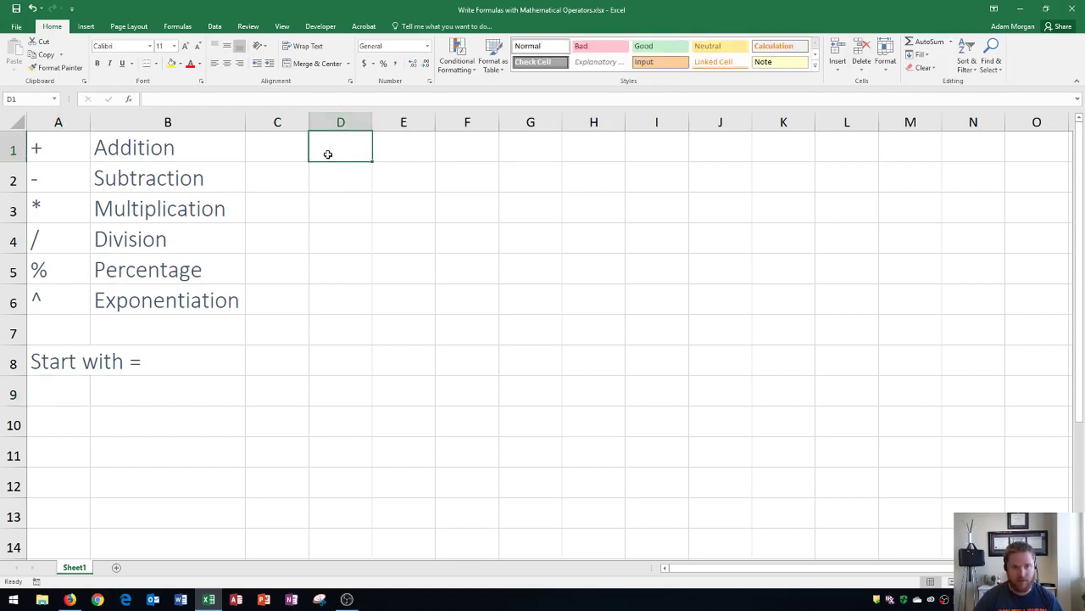
scroll(308, 199, "up", 3)
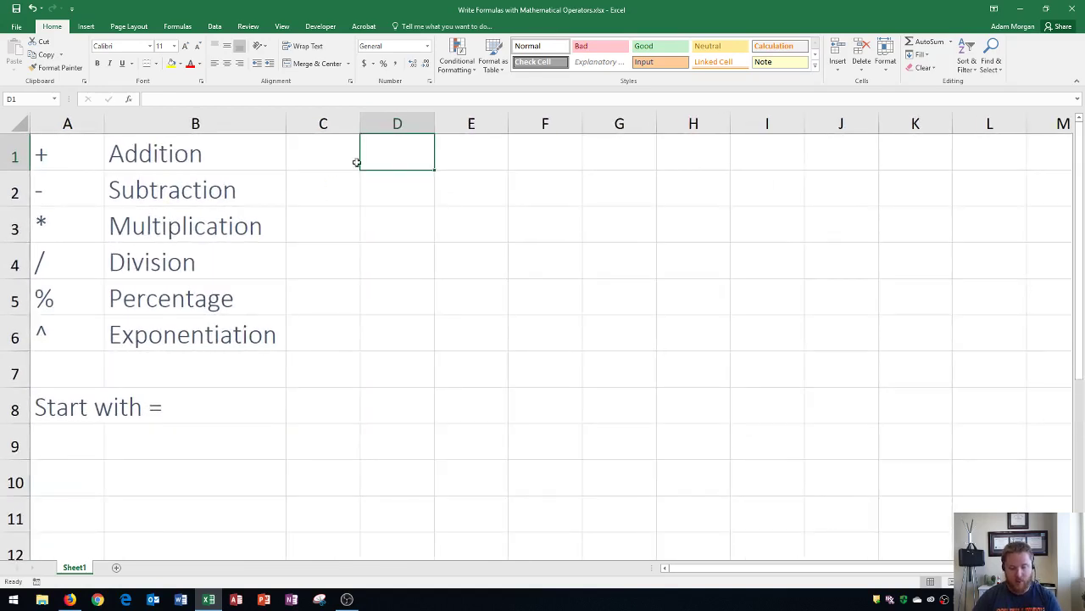
type("=")
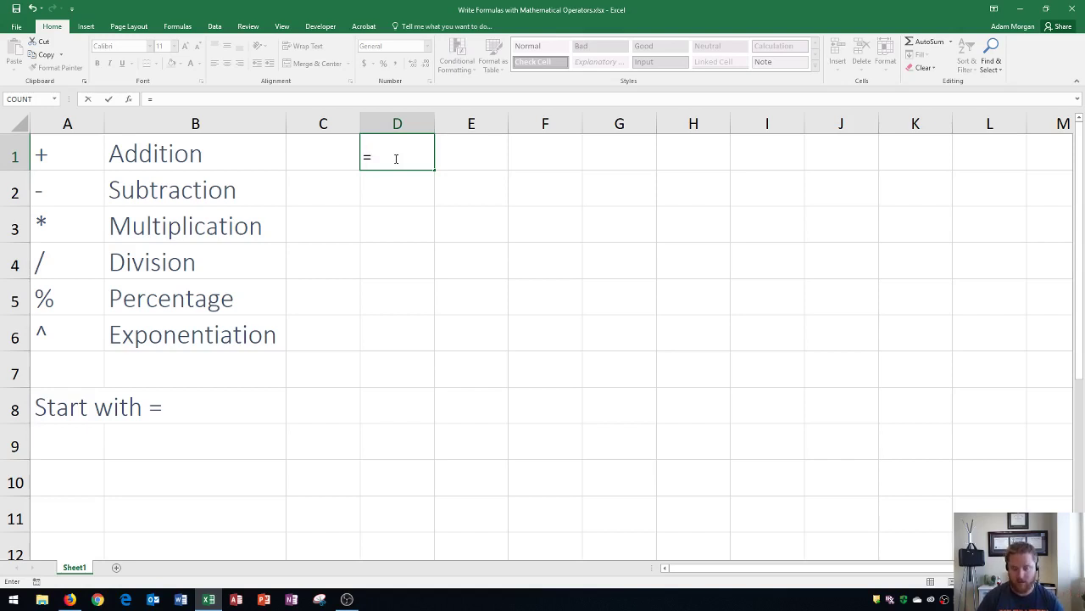
type("5+5")
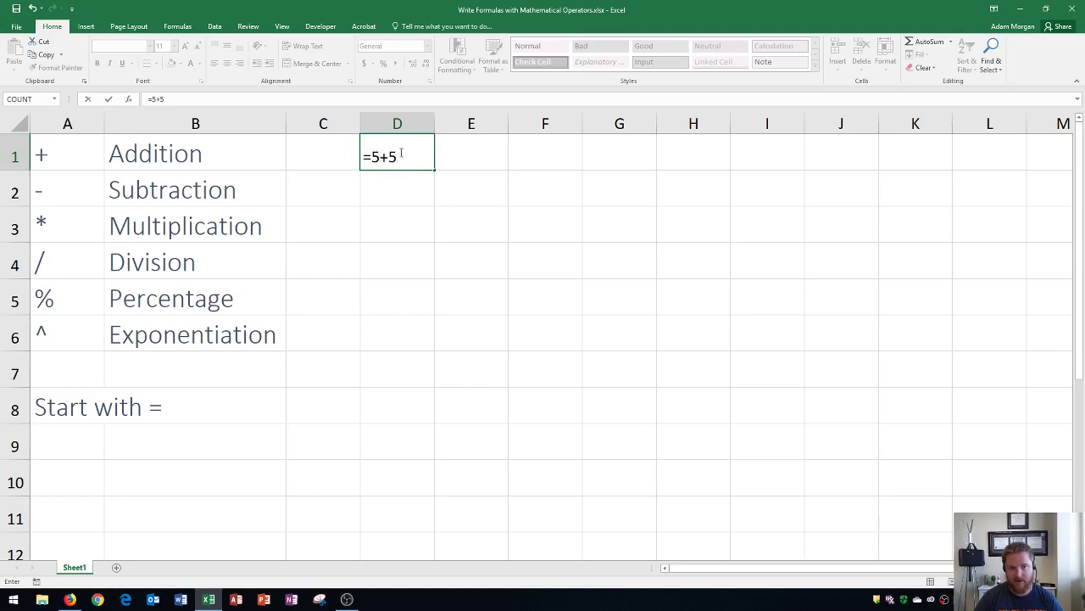
key("Return")
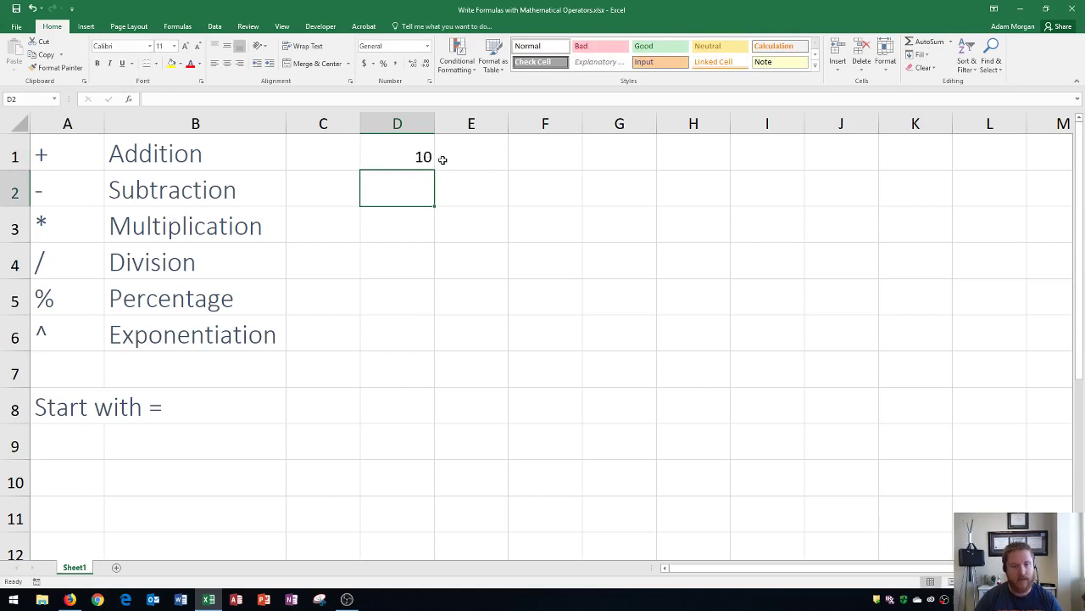
Step: Enter the subtraction formula =10-5 in cell D2, in line with the Subtraction row
left_click_drag(59, 190, 161, 190)
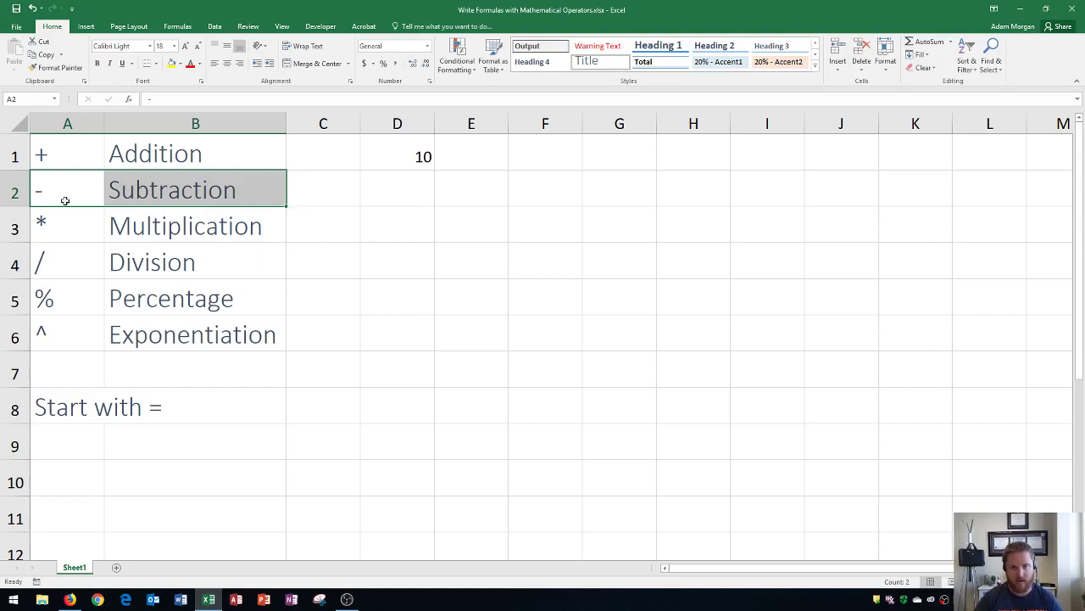
left_click(391, 183)
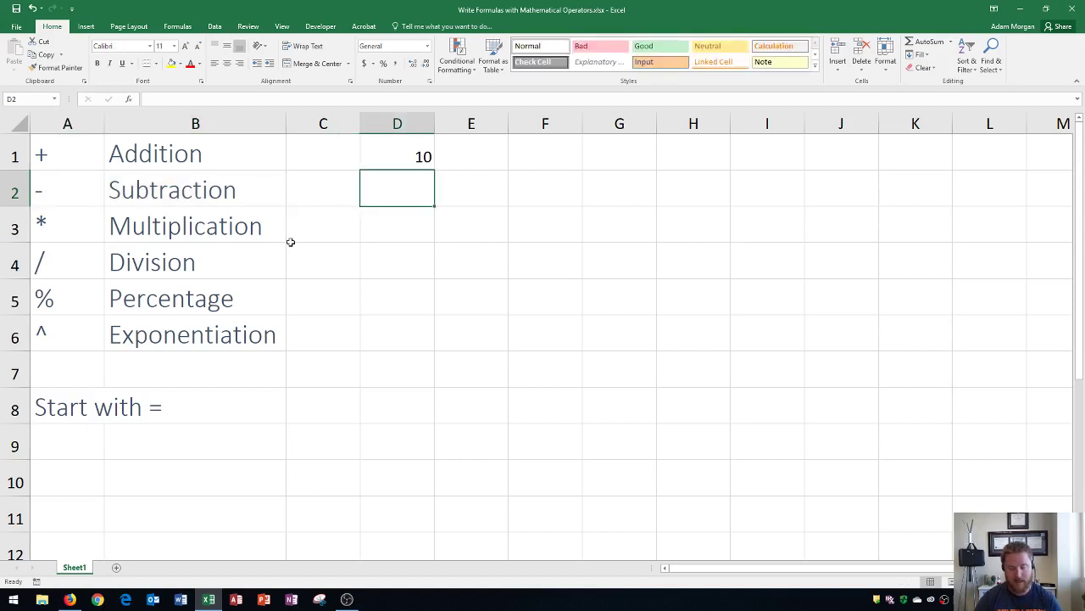
type("=")
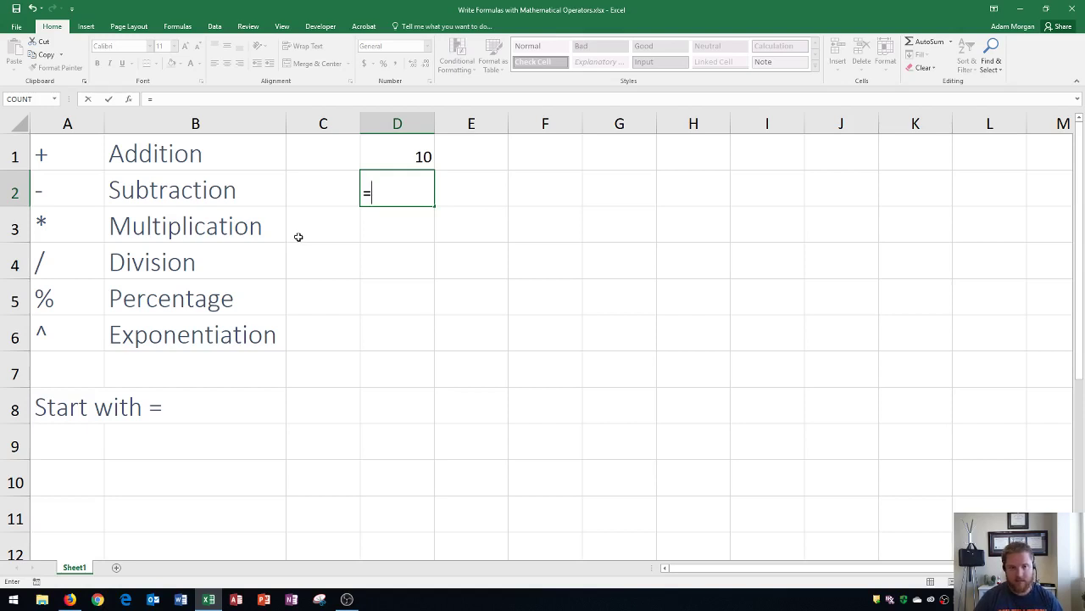
type("10-5")
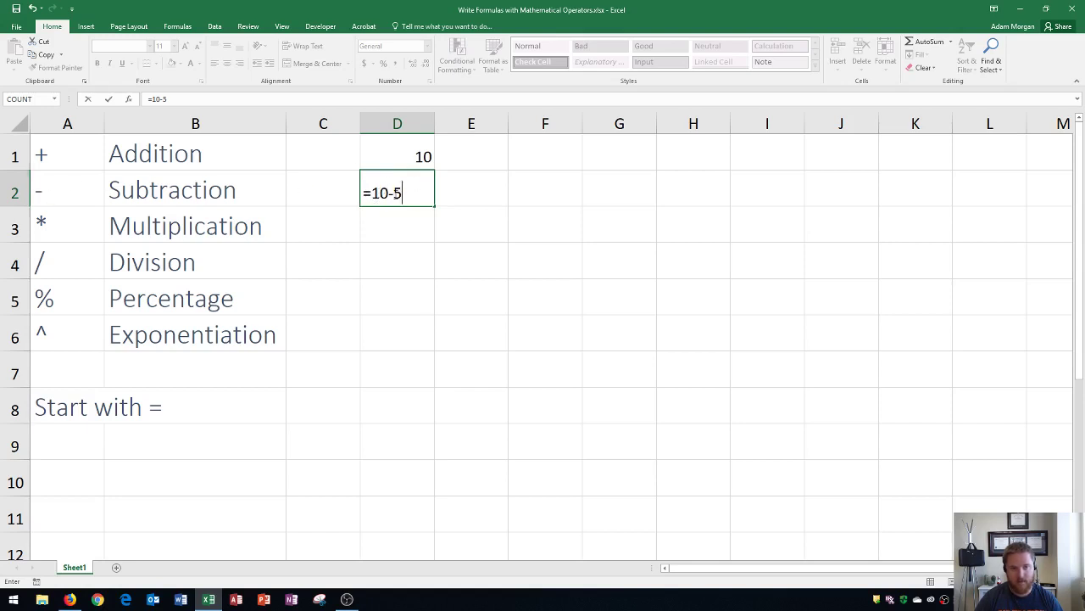
key("Return")
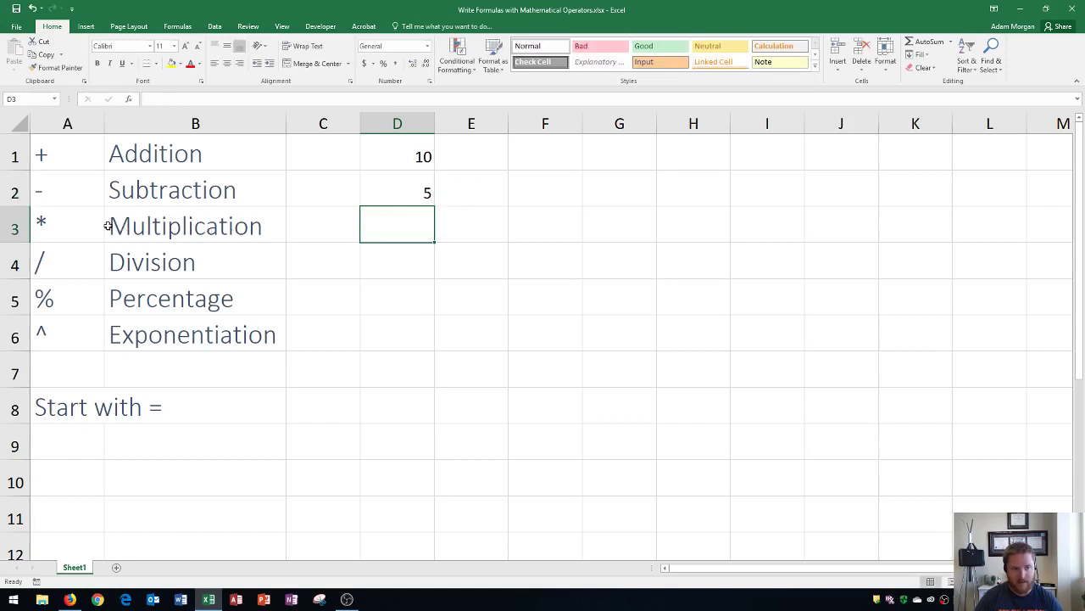
Step: Enter the multiplication formula =5*5 in cell D3, in line with the Multiplication row
left_click_drag(58, 232, 162, 222)
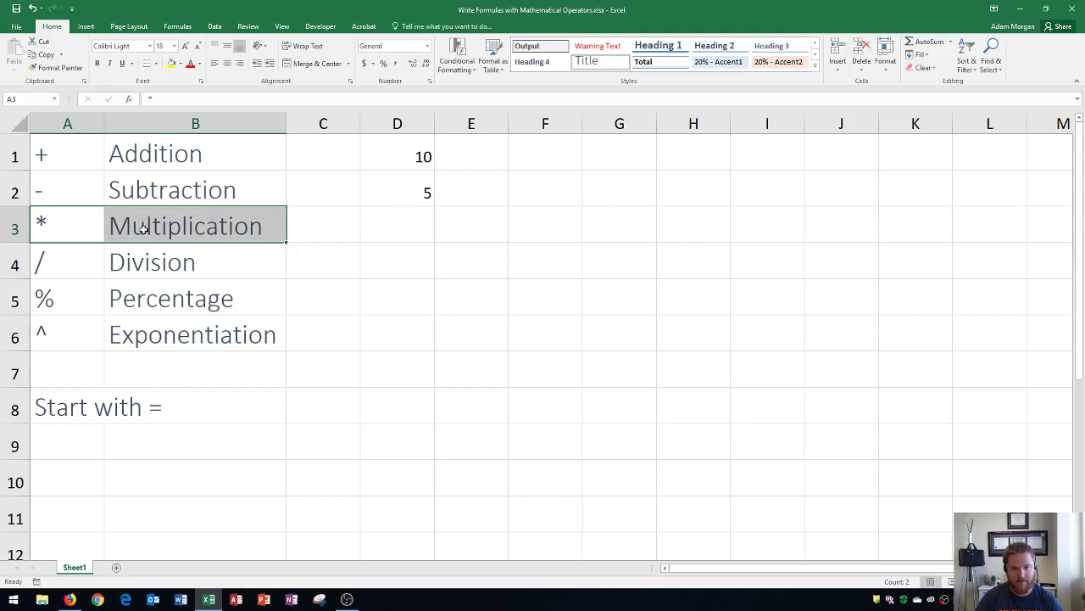
left_click(416, 223)
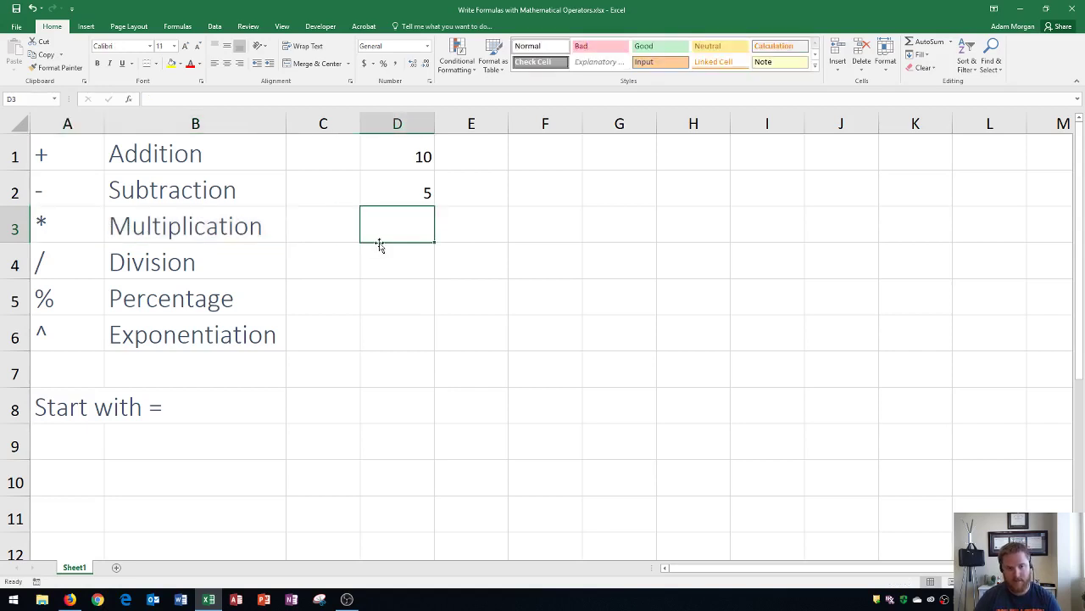
type("=")
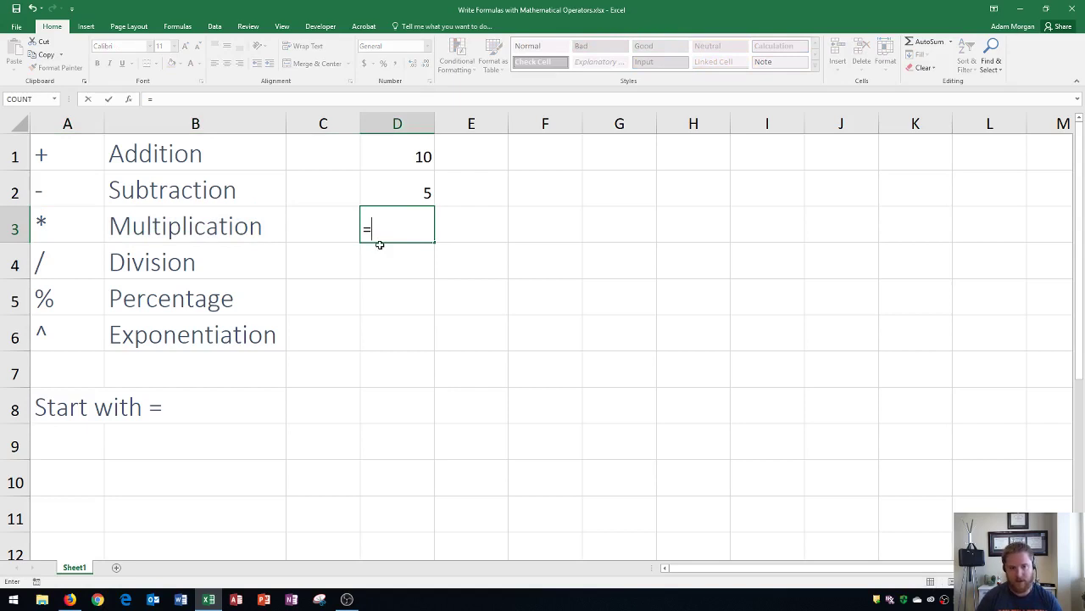
type("5*5")
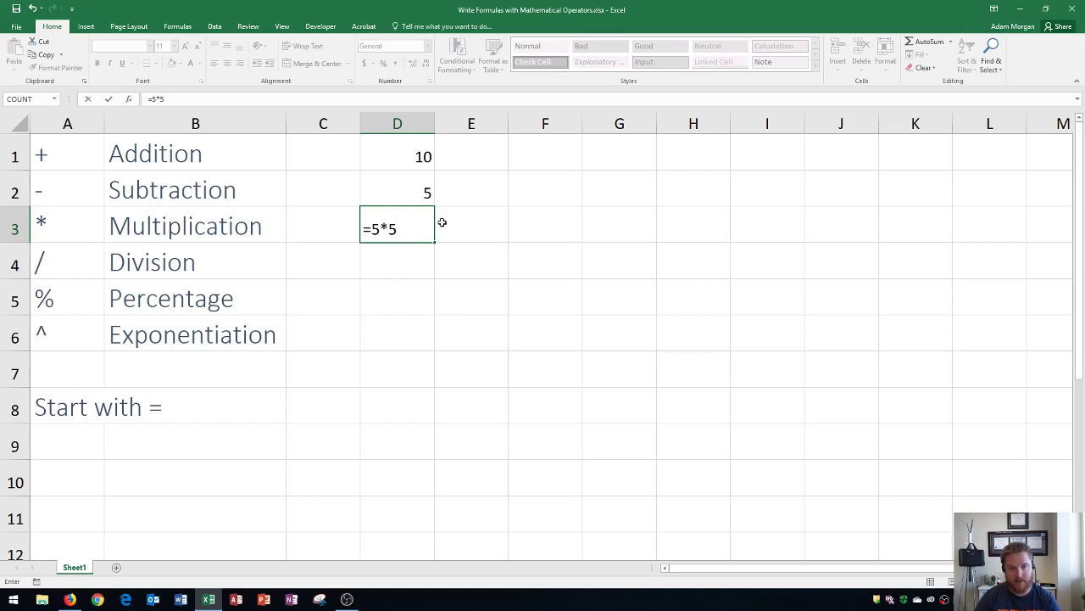
key("Return")
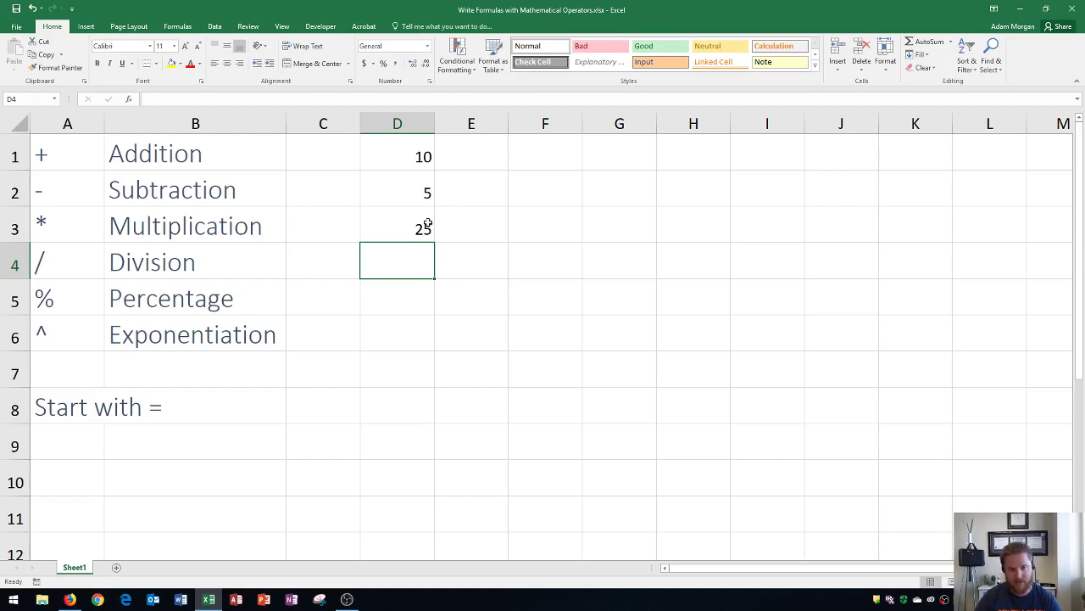
Step: Enter the division formula =25/5 in cell D4, in line with the Division row
type("=")
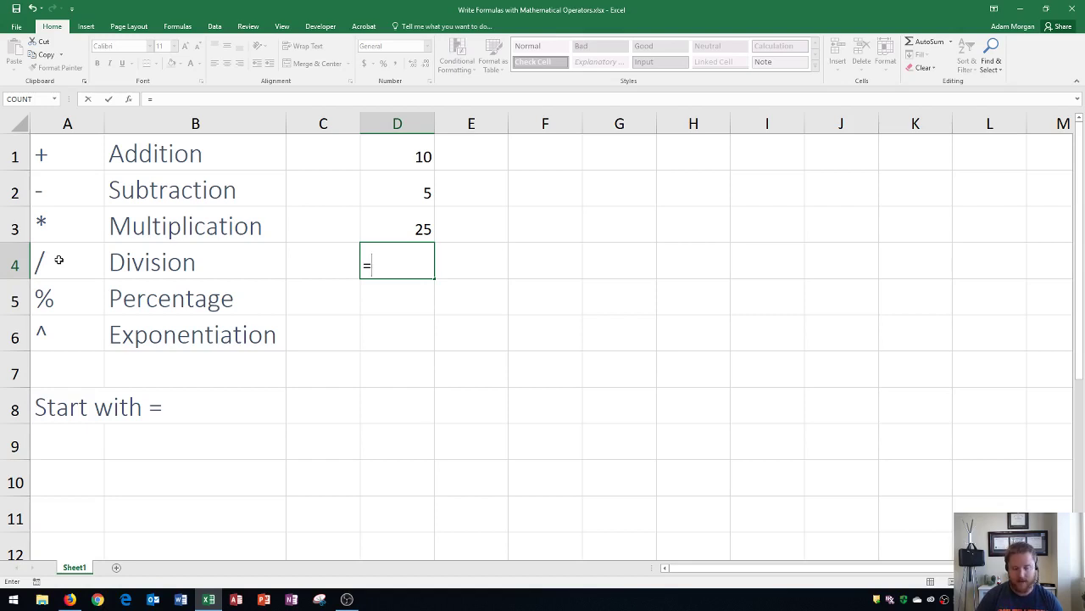
type("25/5")
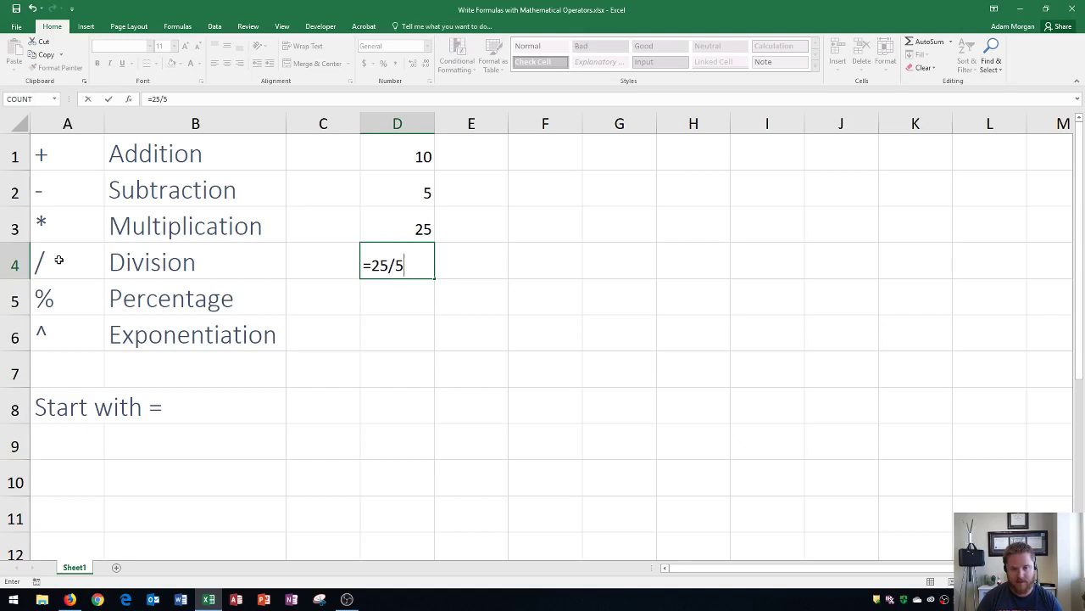
key("Return")
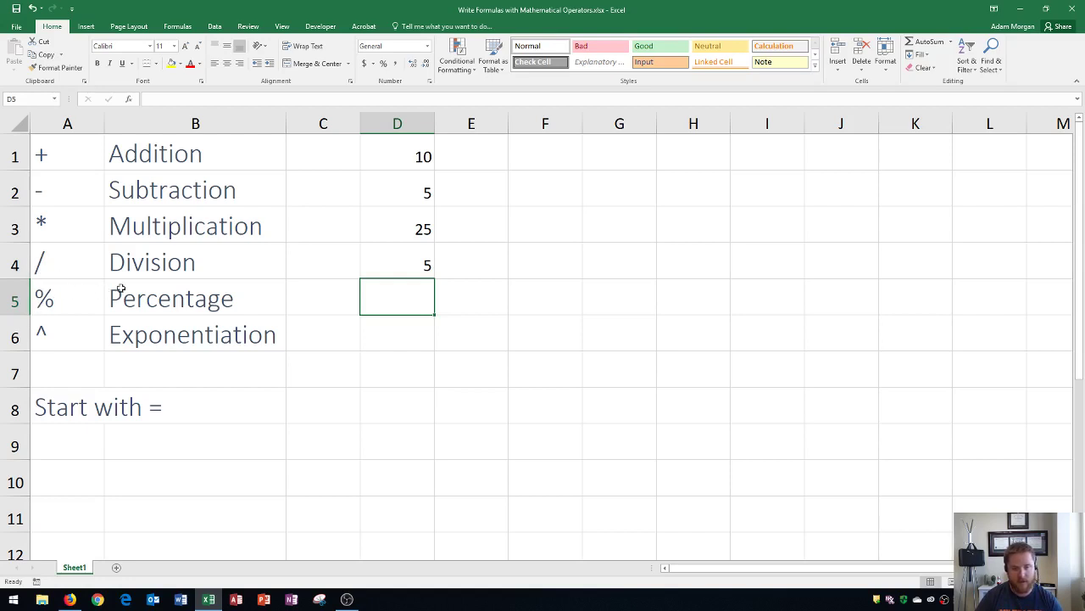
Step: Enter the percentage formula =25% in cell D5, in line with the Percentage row
type("=")
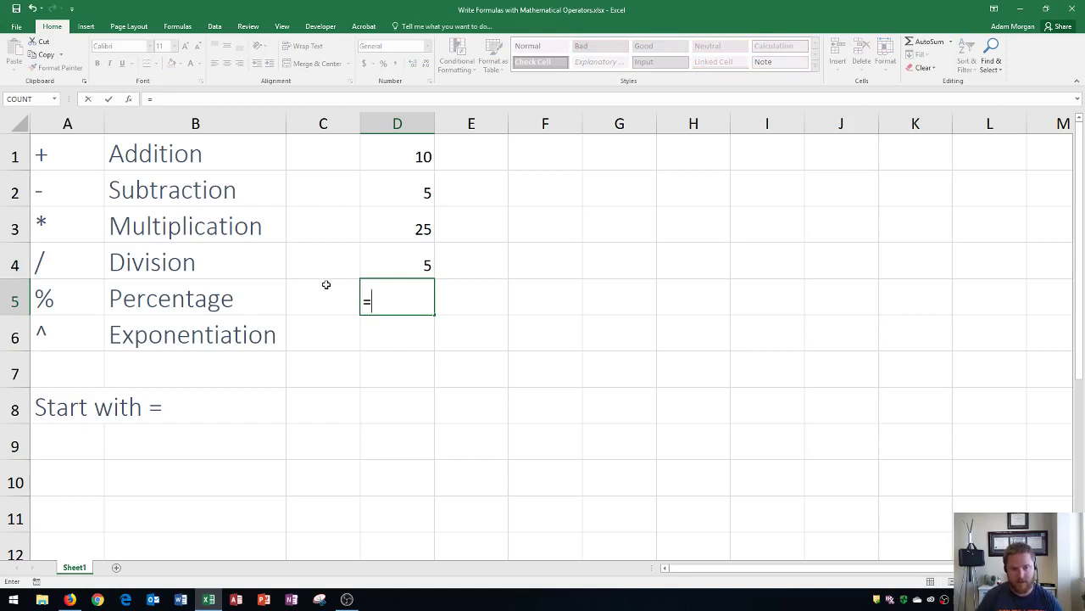
type("25%")
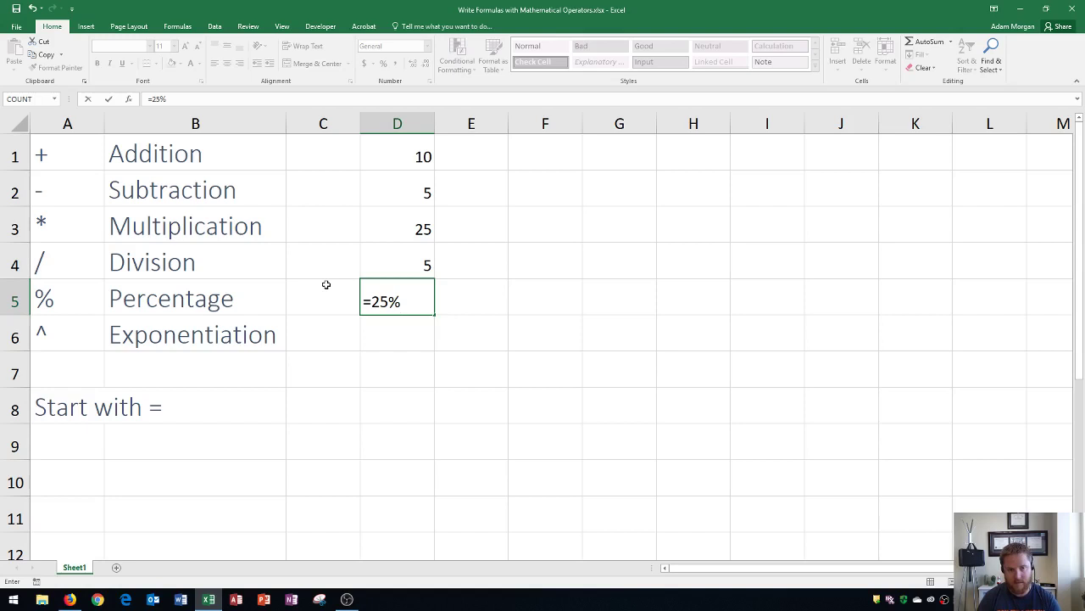
key("Return")
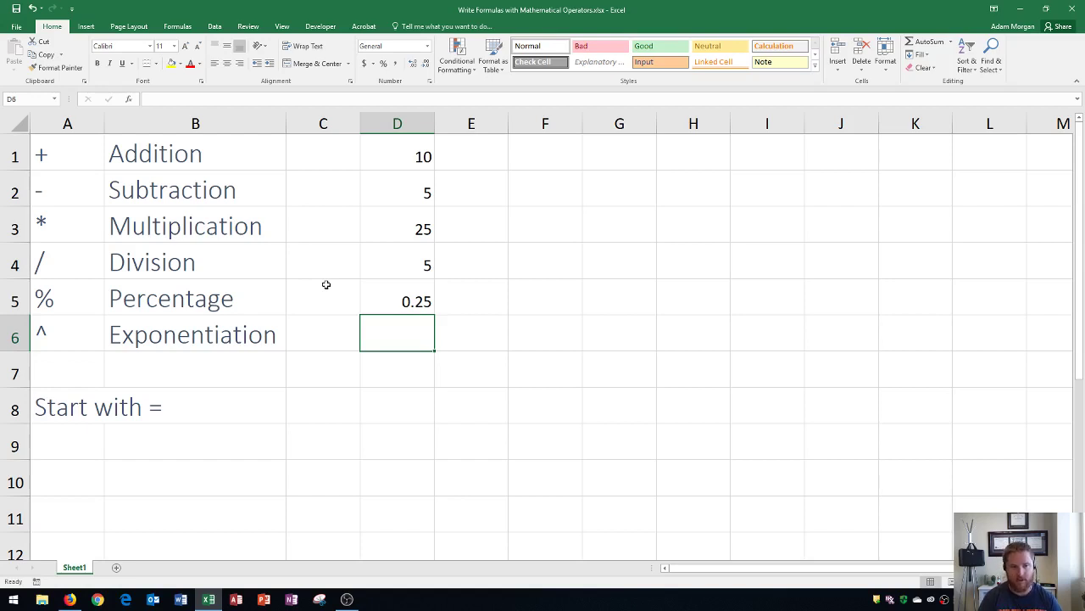
Step: Replace the formula in cell D5 with =25, without the percent operator
key("Up")
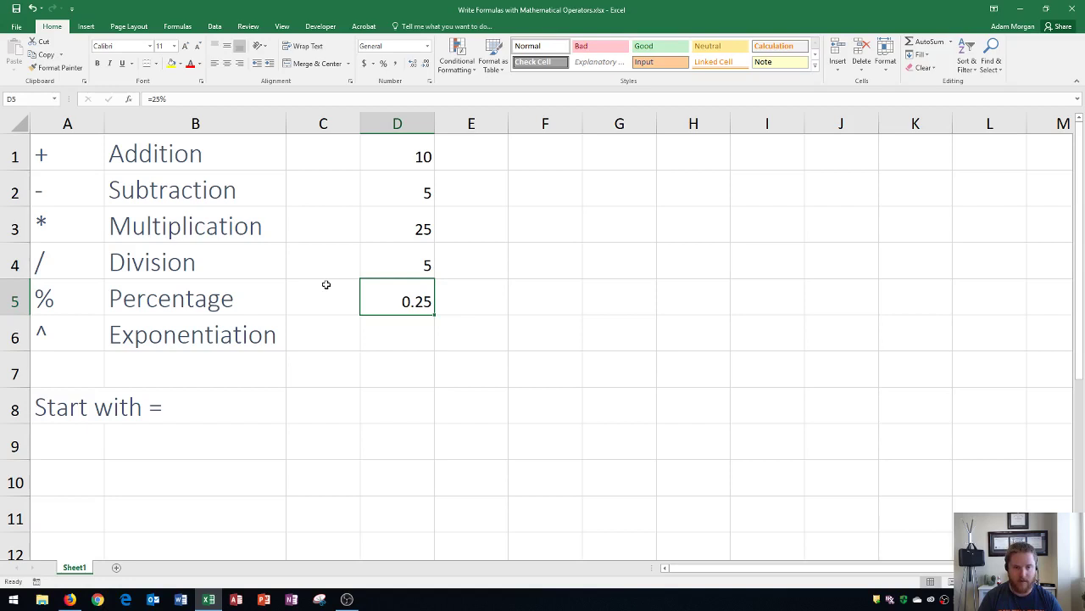
type("=25")
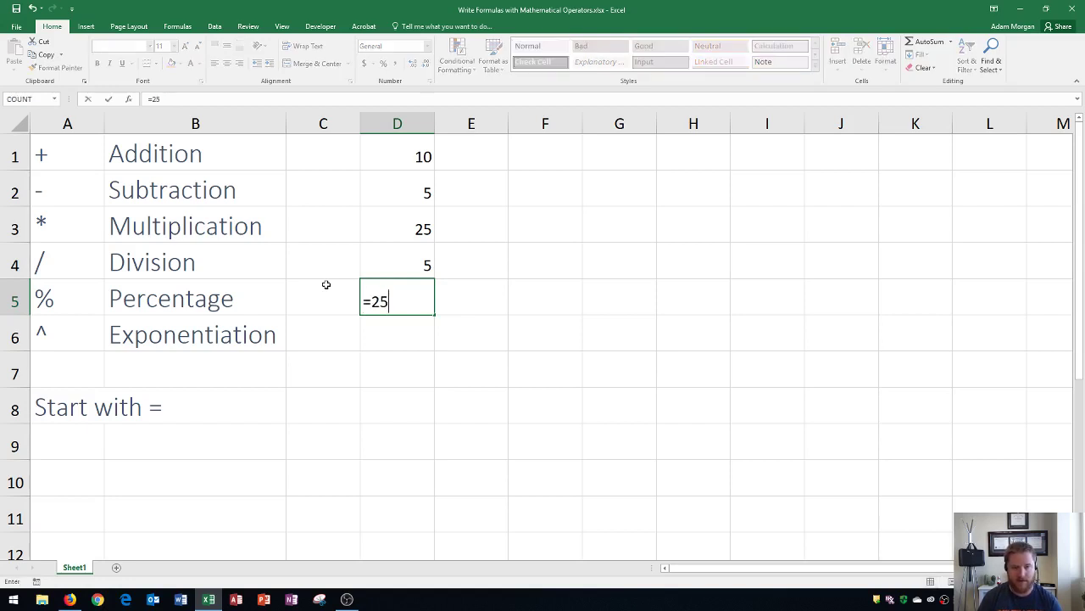
key("Return")
key("Up")
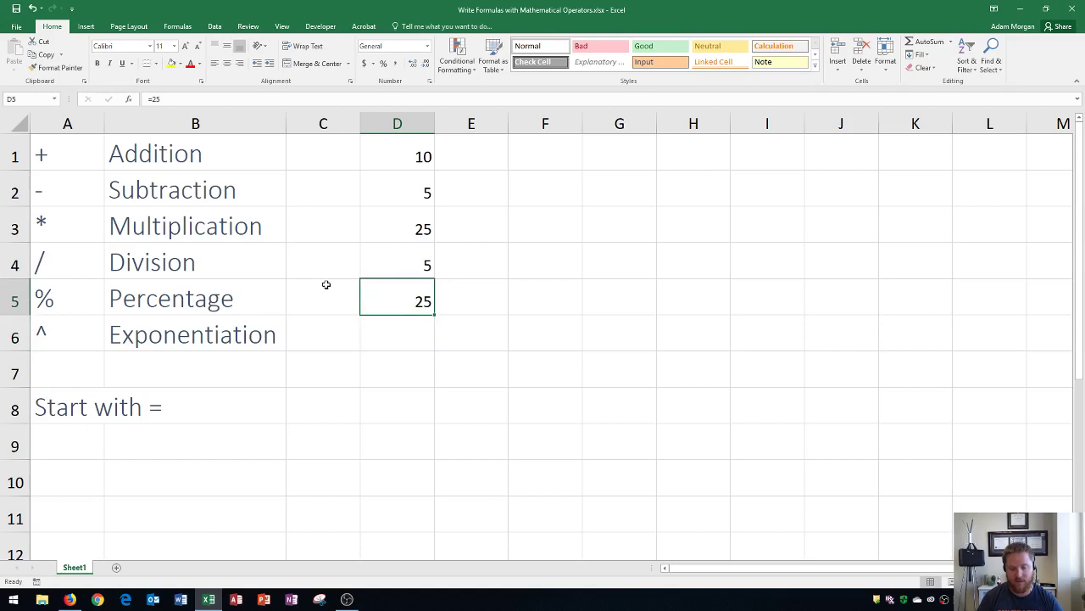
Step: Re-enter the formula in cell D5 as =25% and reselect the cell
type("=")
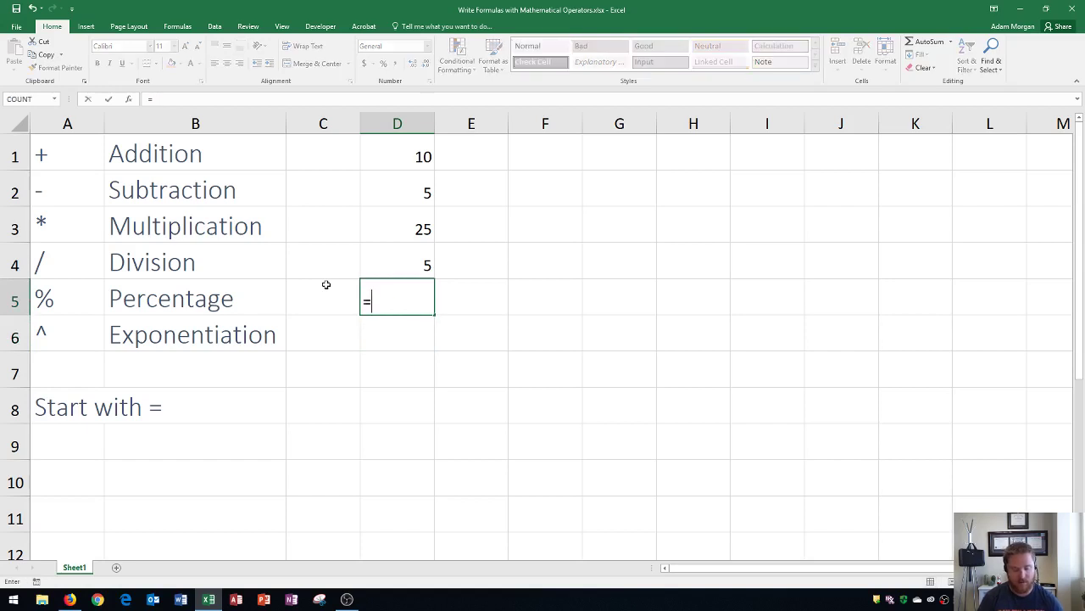
type("25%")
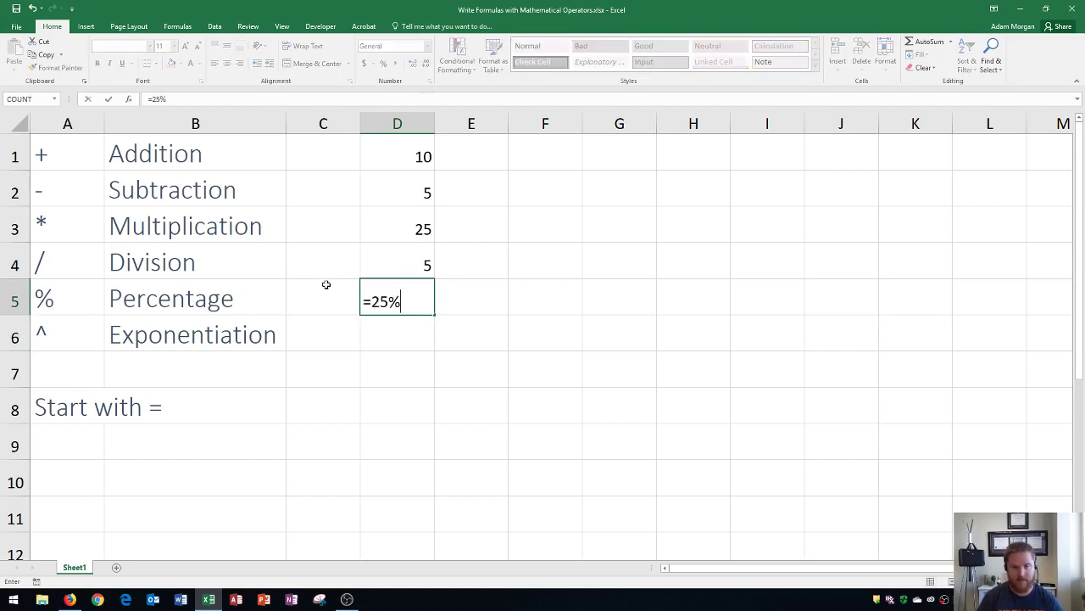
key("Return")
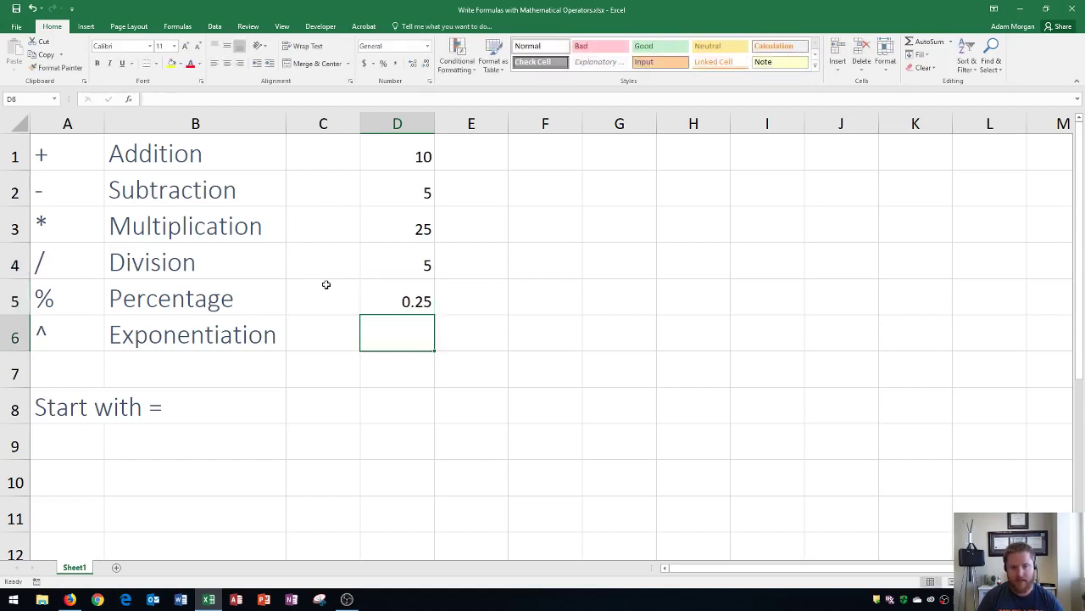
key("Up")
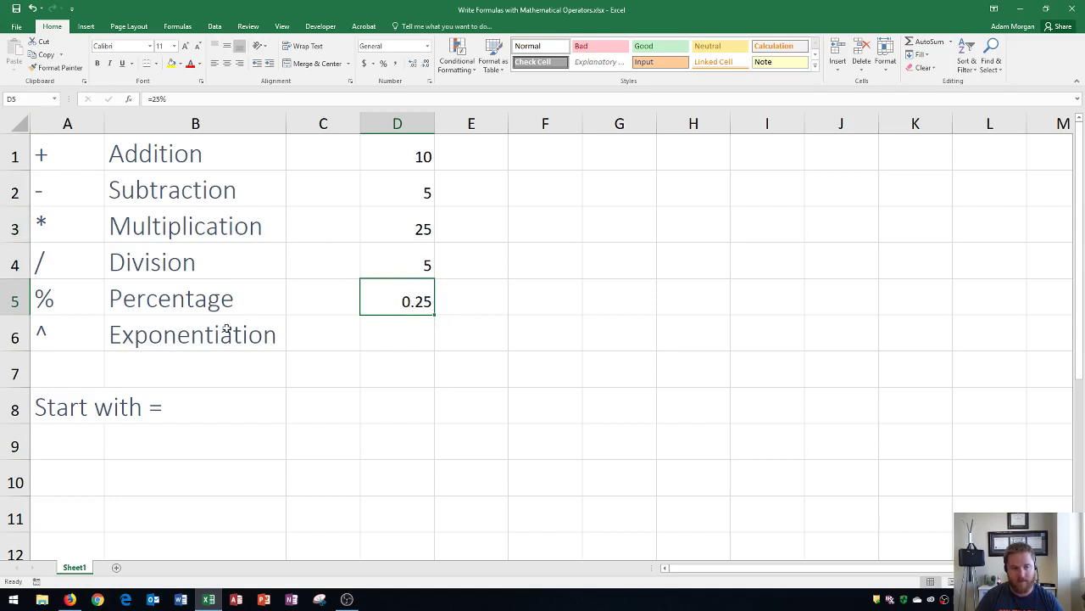
Step: Enter the exponentiation formula =2^3 in cell D6, in line with the Exponentiation row
left_click(413, 337)
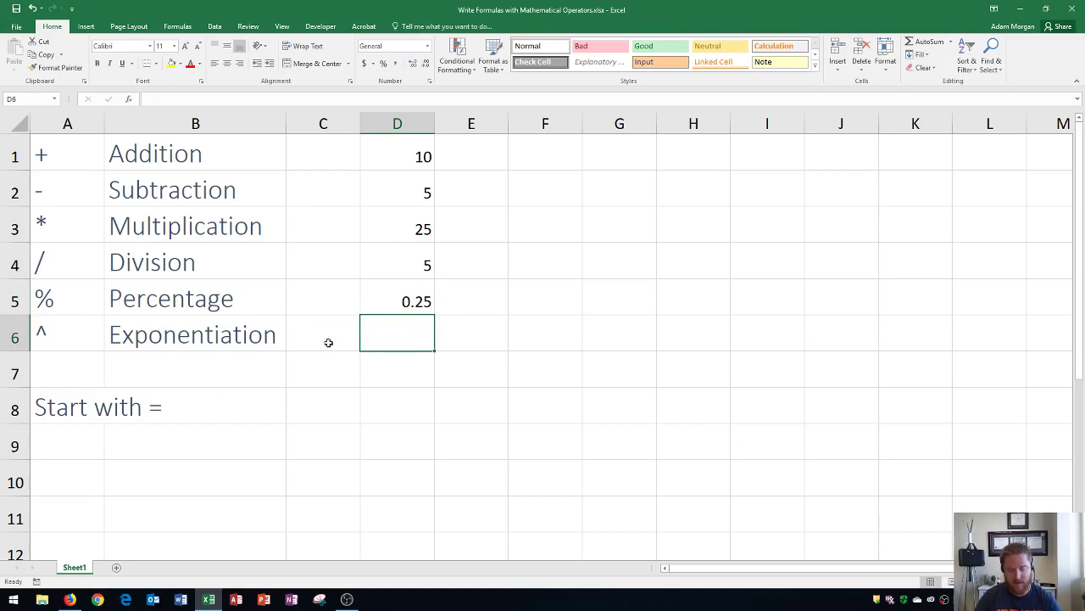
type("=")
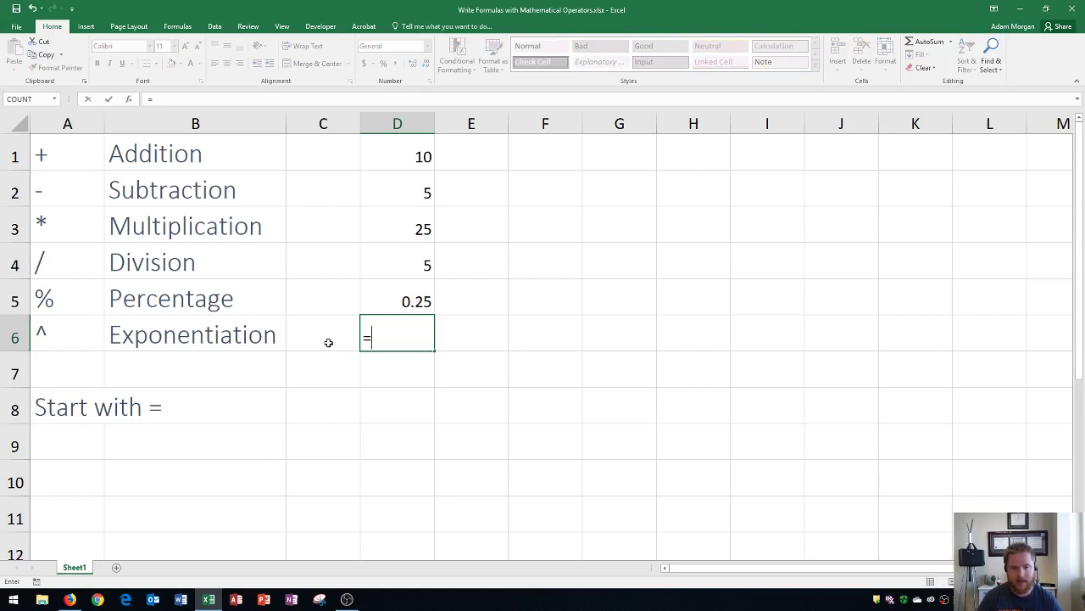
type("2^3")
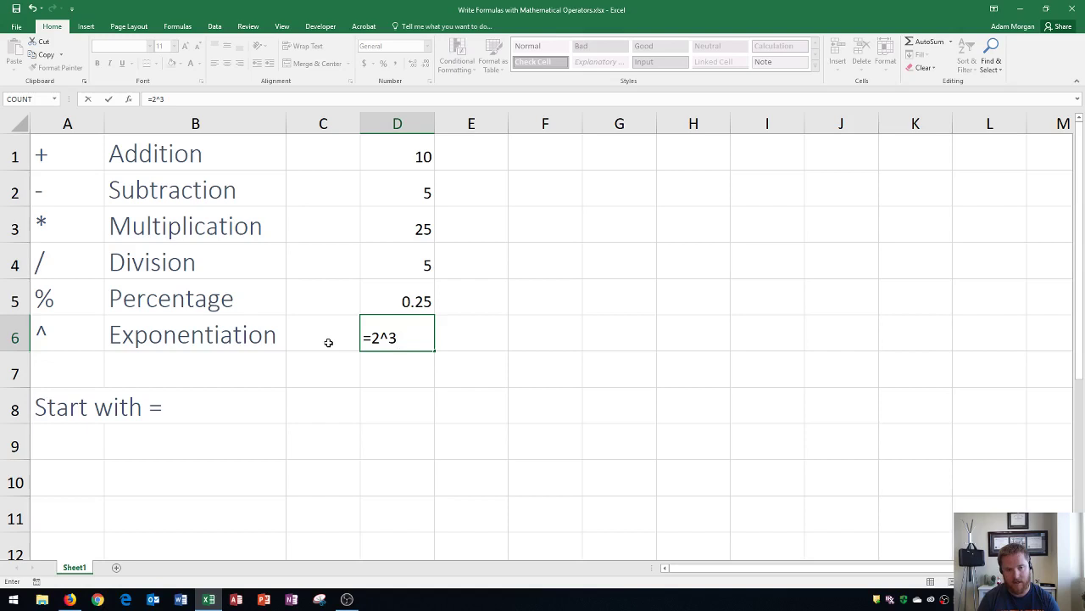
key("Return")
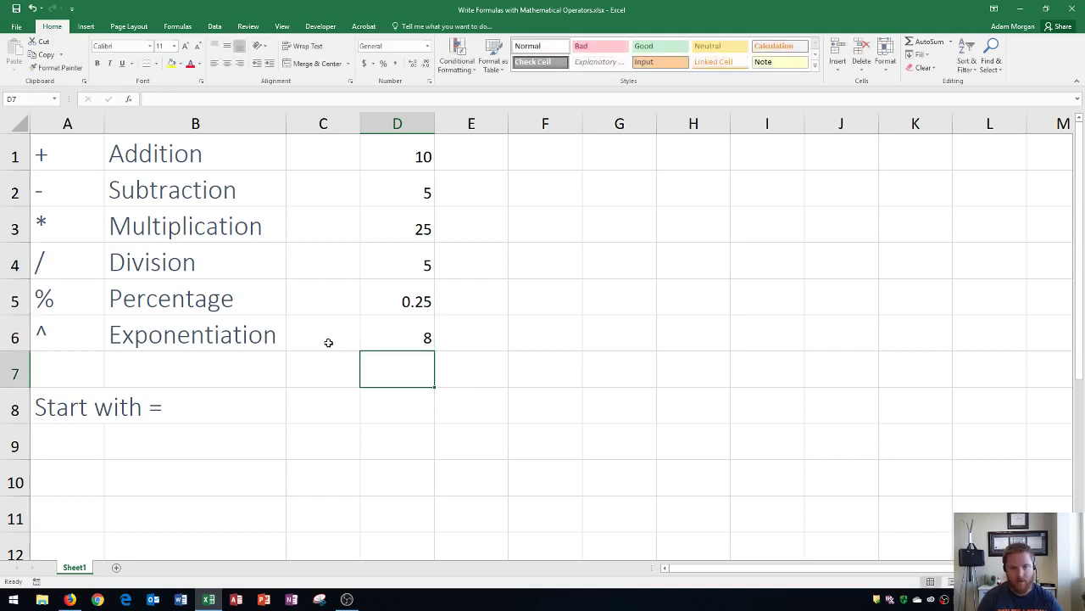
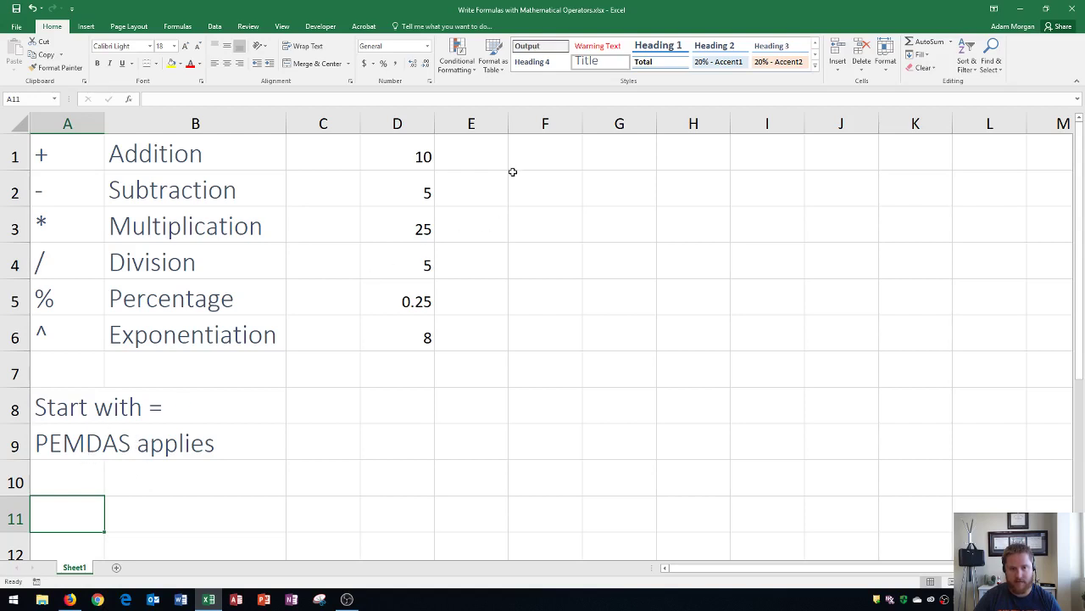
Step: Enter the formula =D1+D2*D3 in cell F1, using references to the example cells in column D
left_click(540, 159)
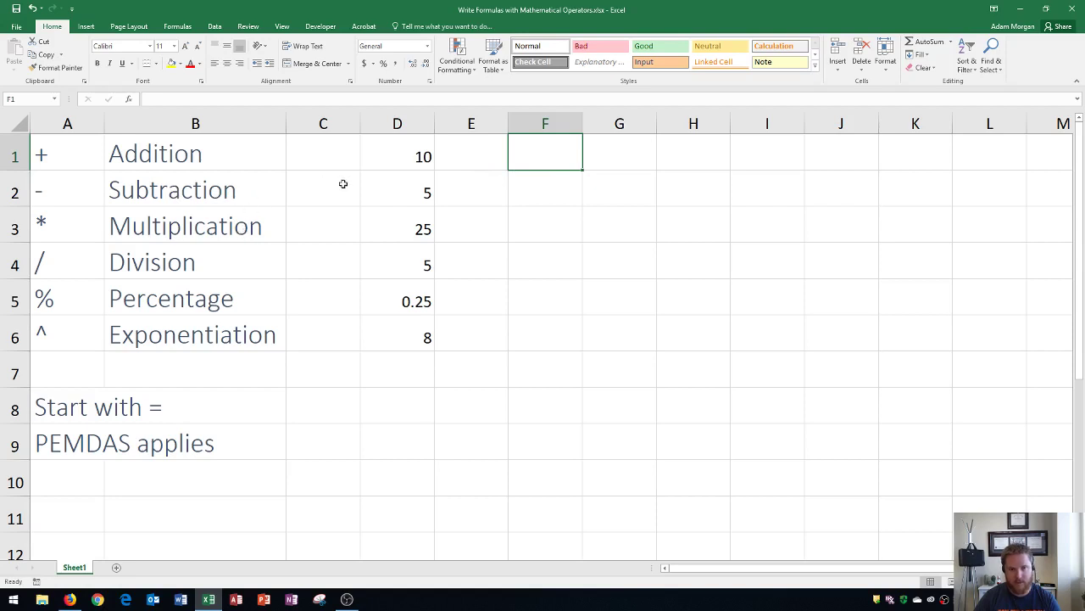
type("=")
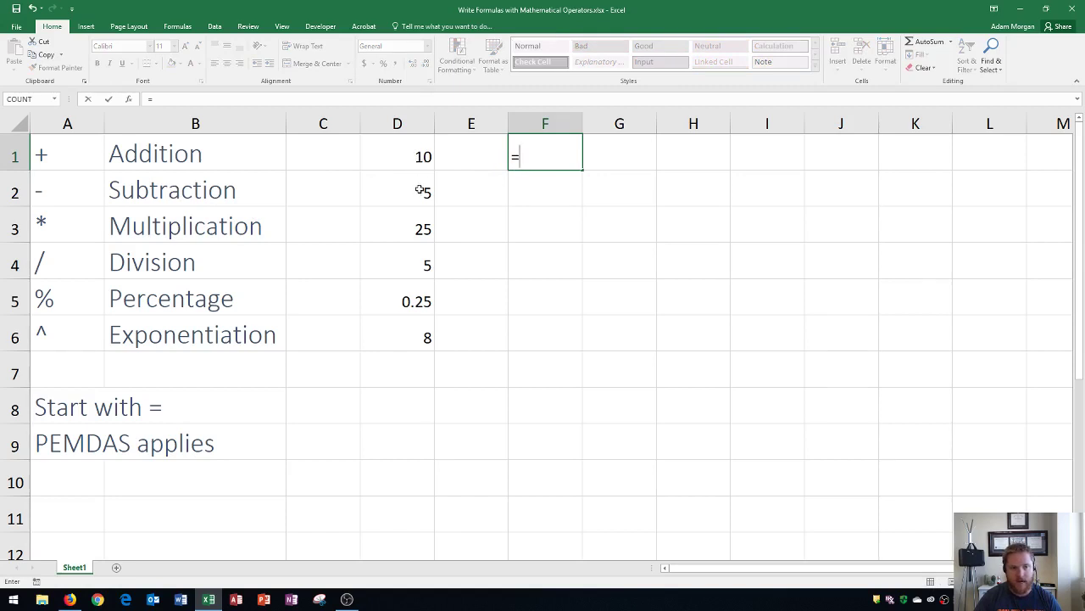
left_click(414, 155)
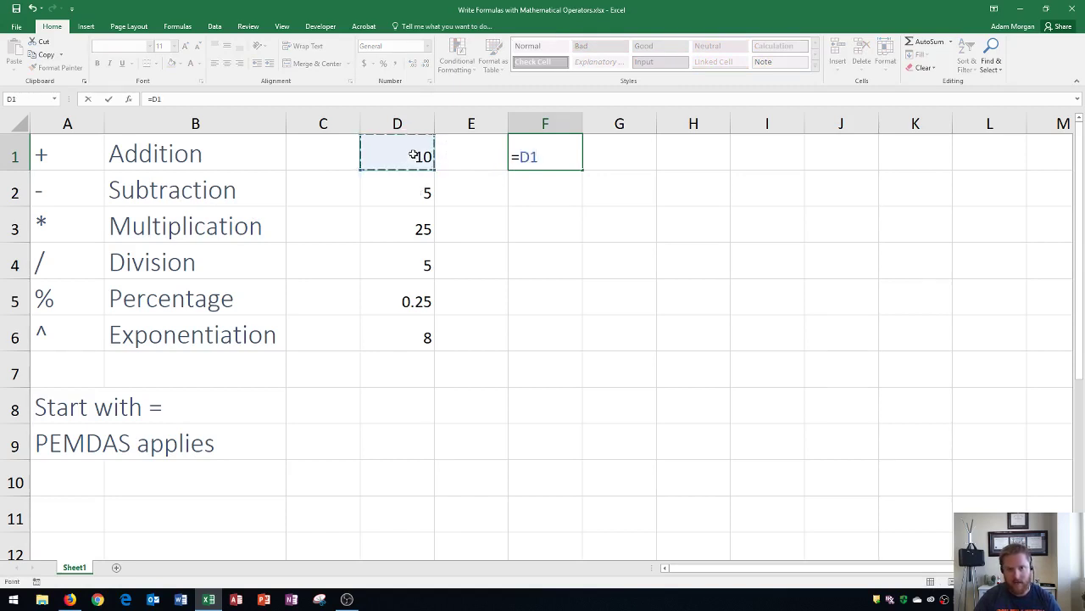
key("BackSpace")
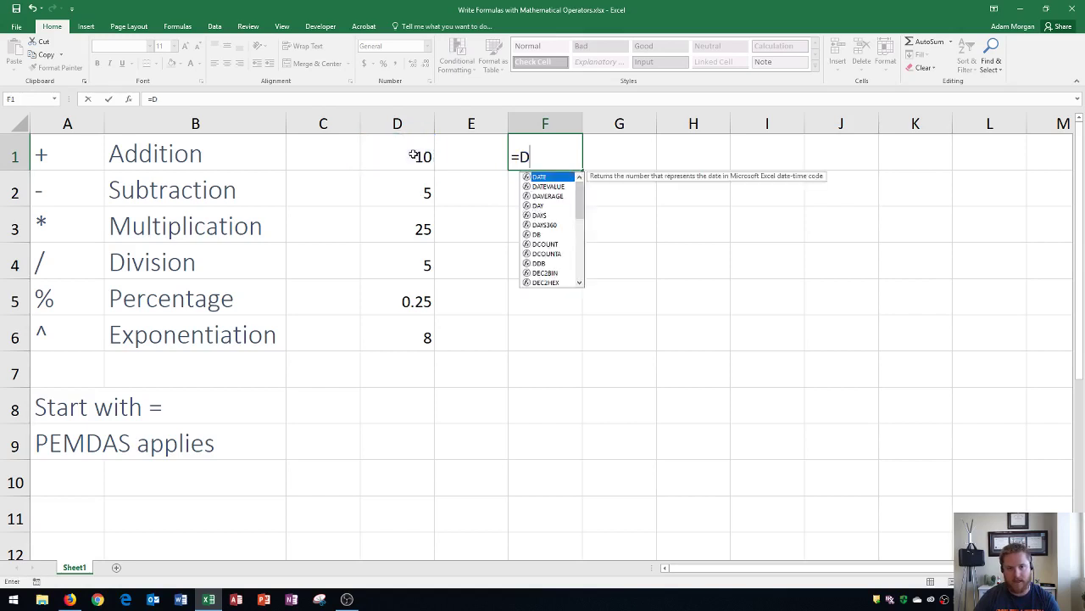
key("BackSpace")
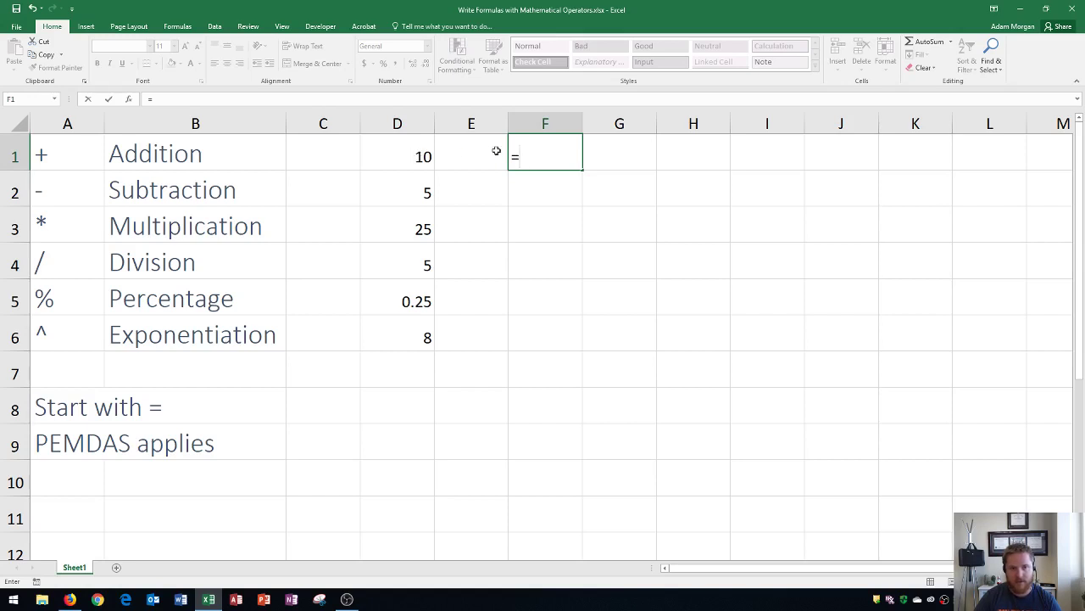
left_click(395, 155)
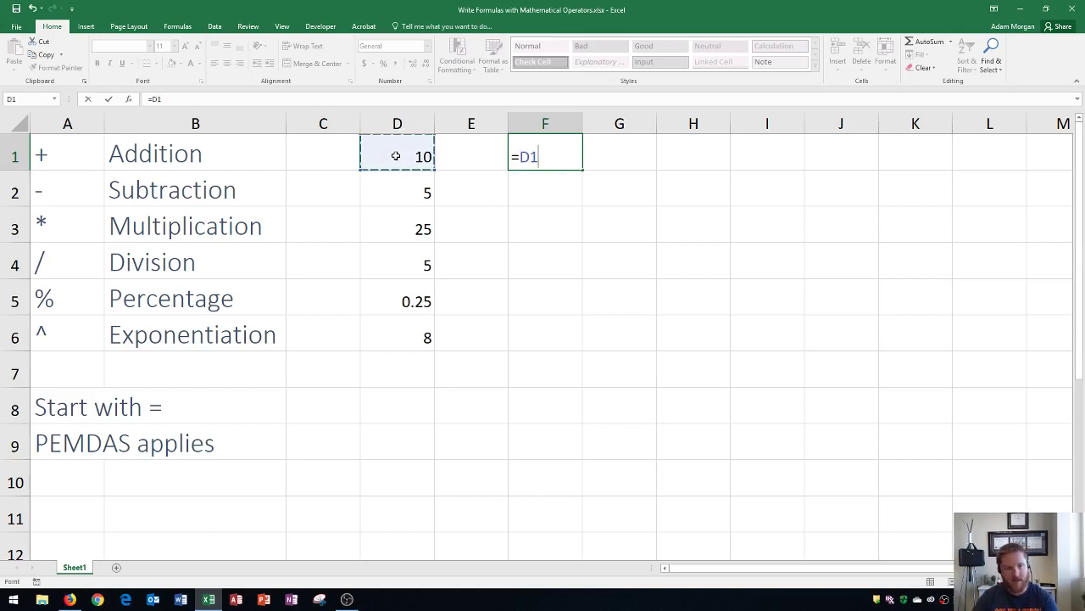
type("+")
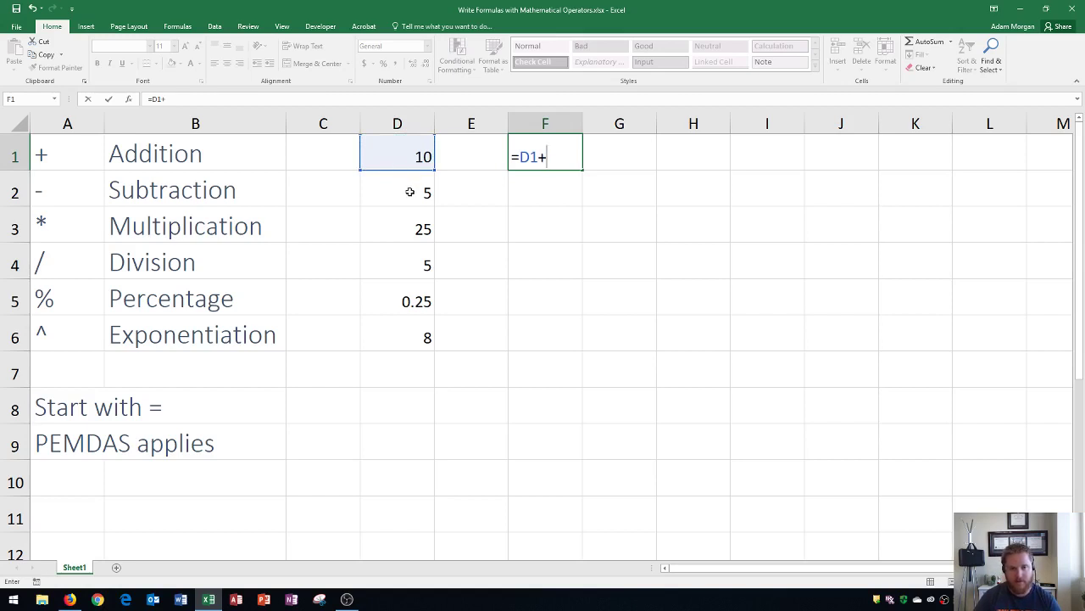
left_click(410, 193)
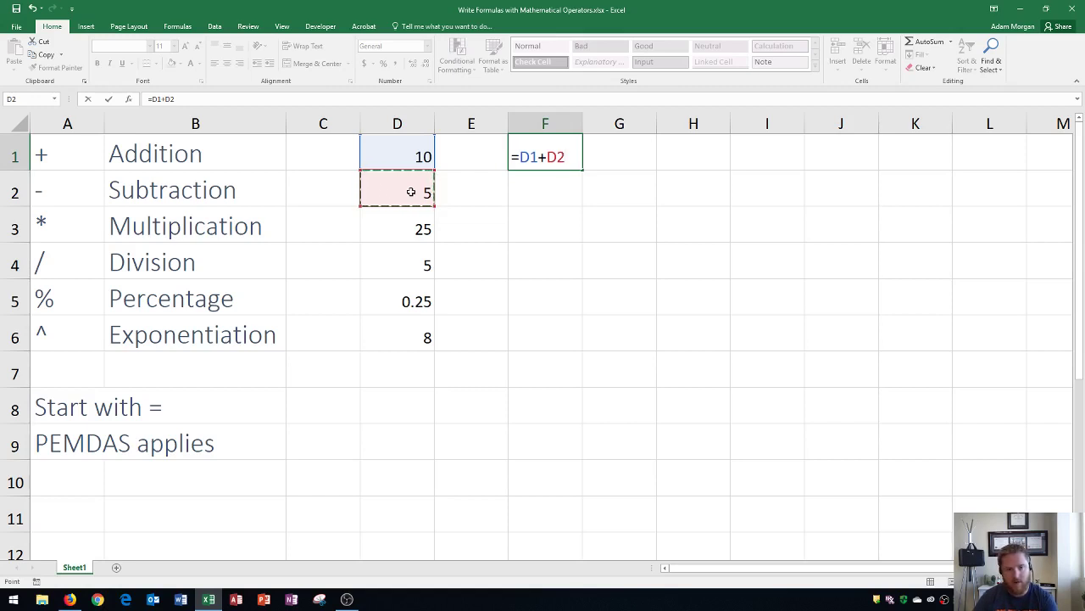
type("*")
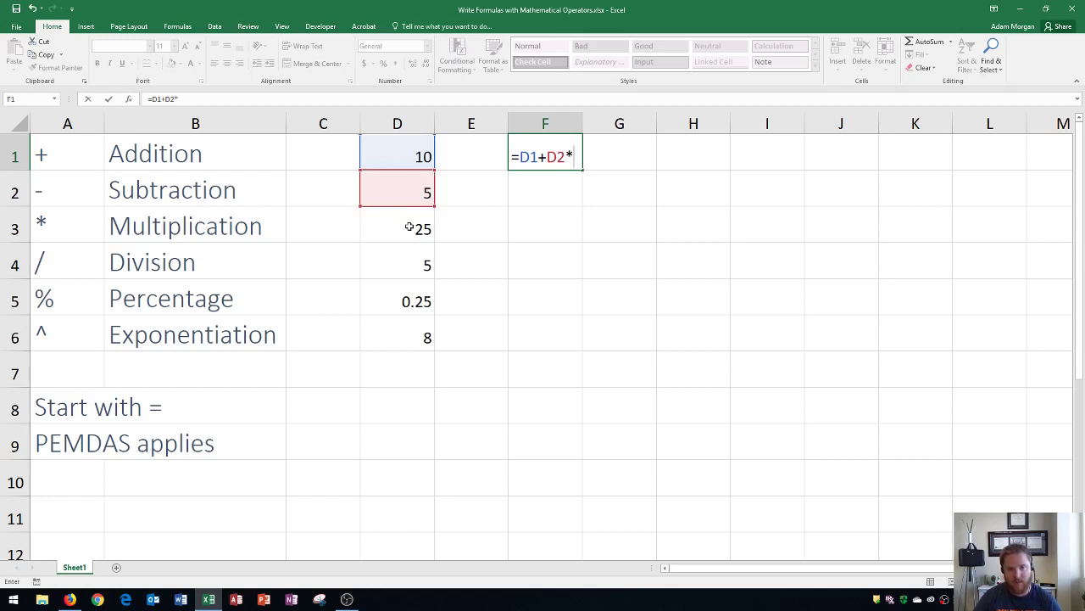
left_click(400, 227)
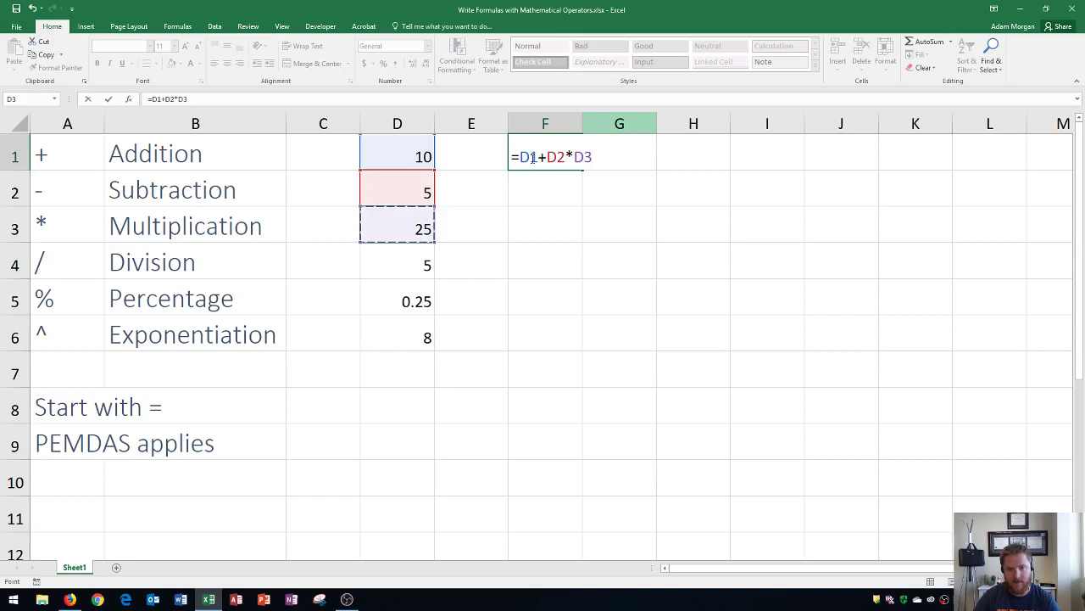
key("Return")
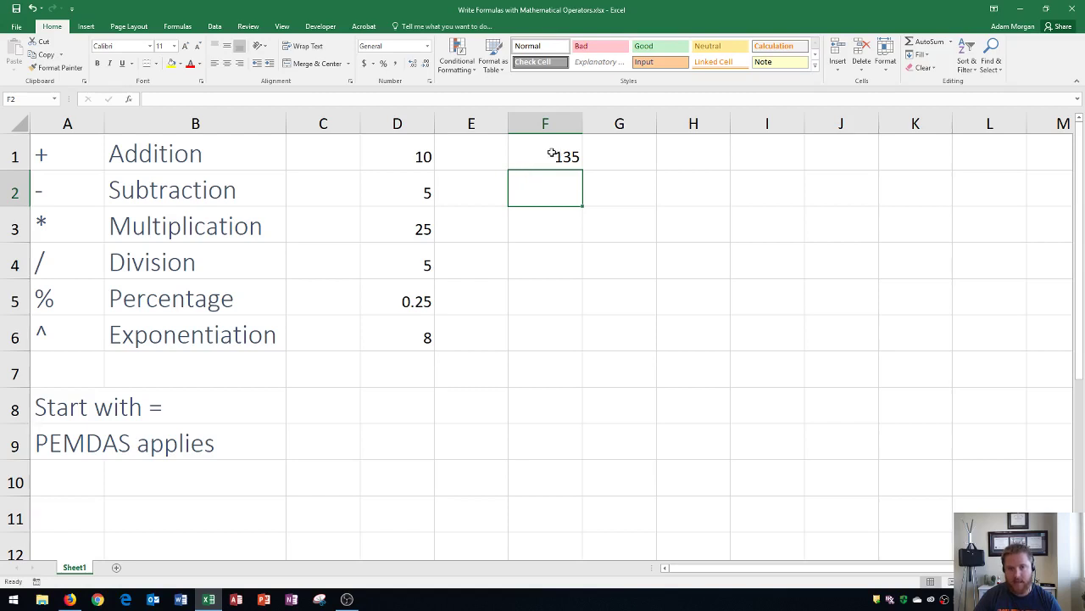
Step: Add parentheses around the addition in cell F1 so the formula reads =(D1+D2)*D3
double_click(551, 154)
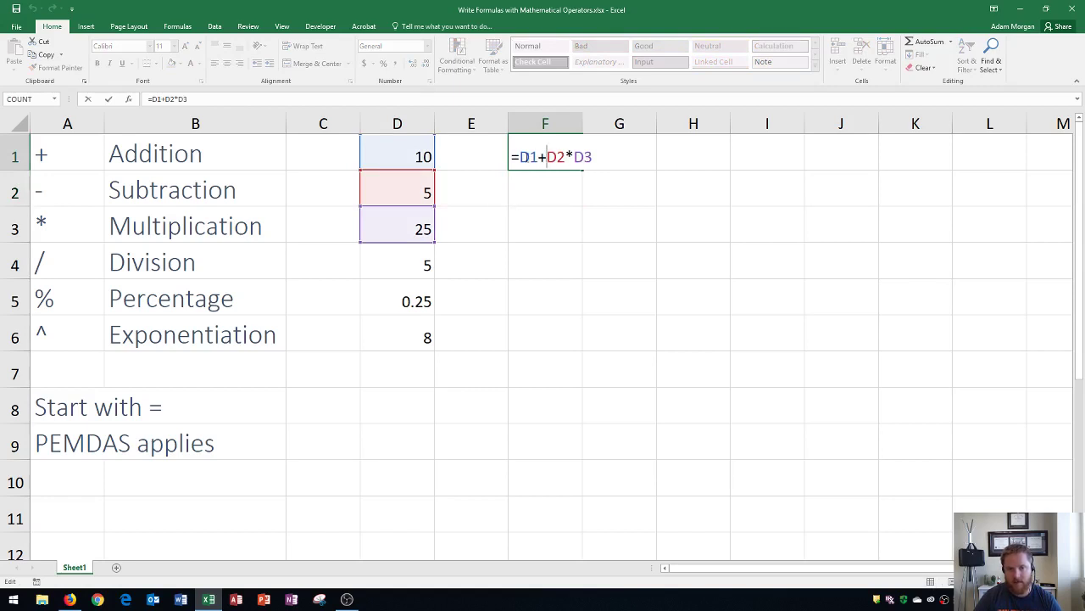
left_click(520, 156)
type("(")
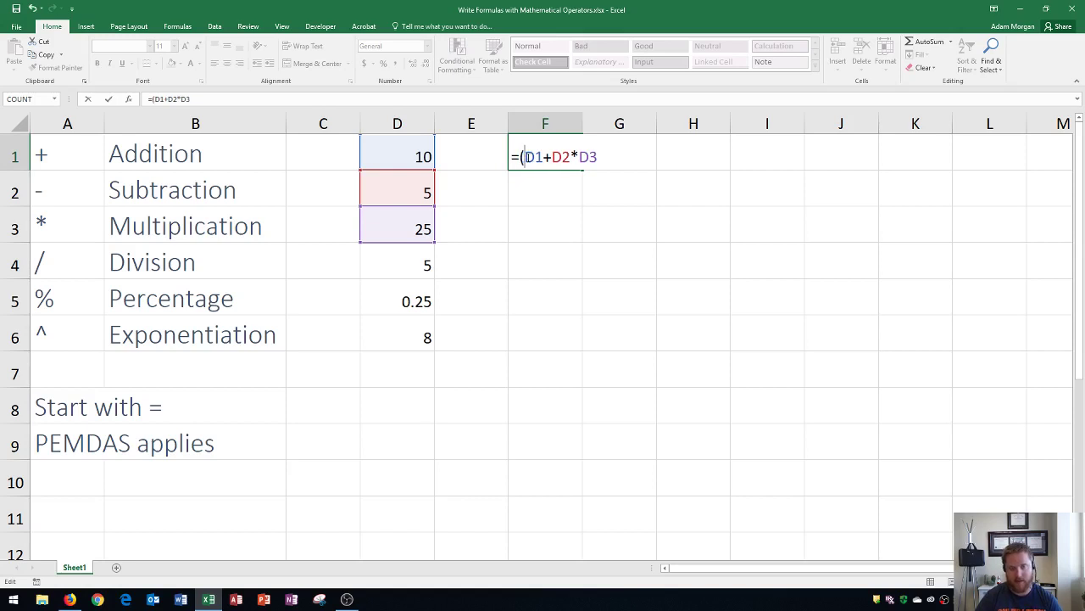
left_click(573, 156)
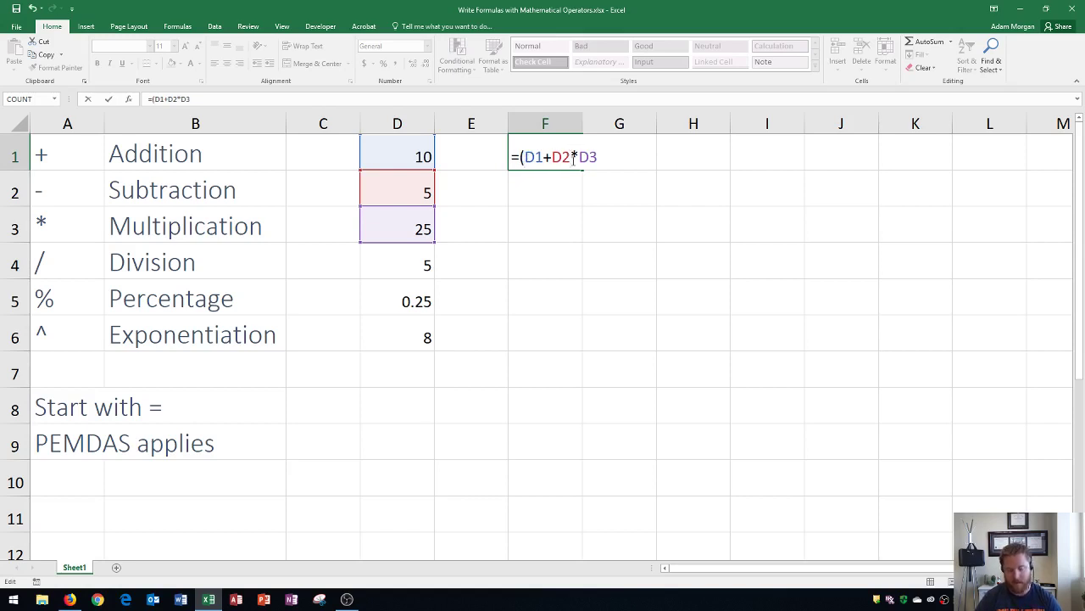
type(")")
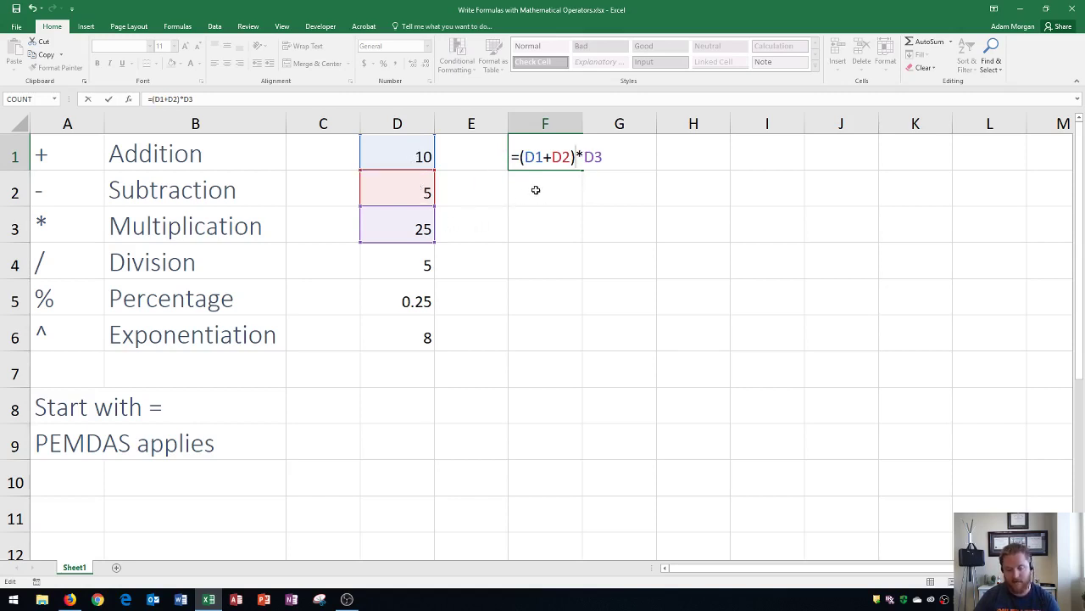
key("ctrl+Return")
key("Return")
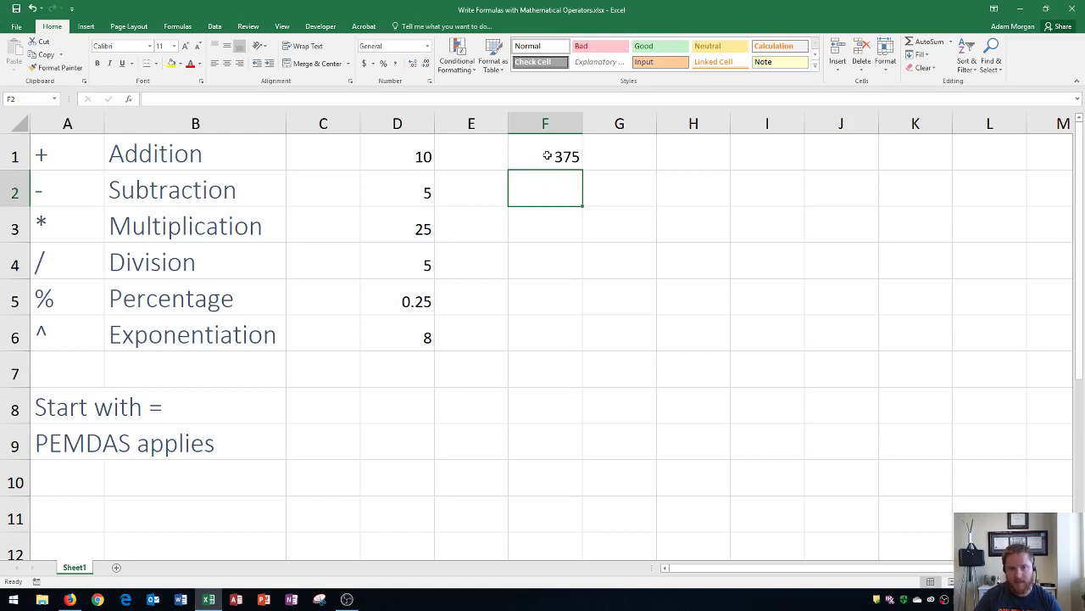
Step: Change the formula in F1 to =(D1+D2*D3)/D4, with the parentheses enclosing the whole sum and product before the division
double_click(554, 155)
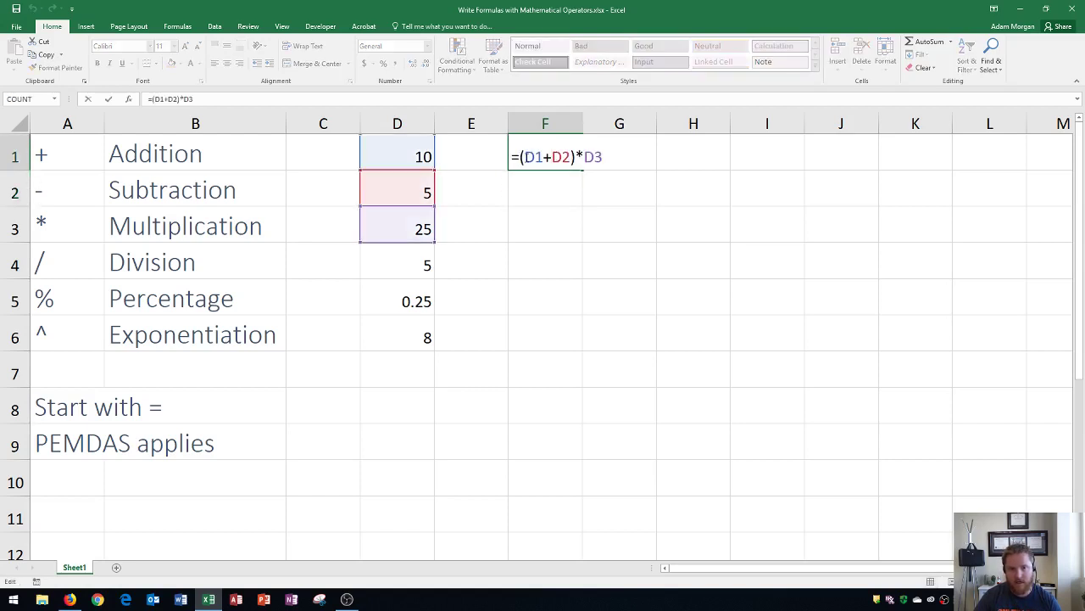
left_click(523, 157)
key("BackSpace")
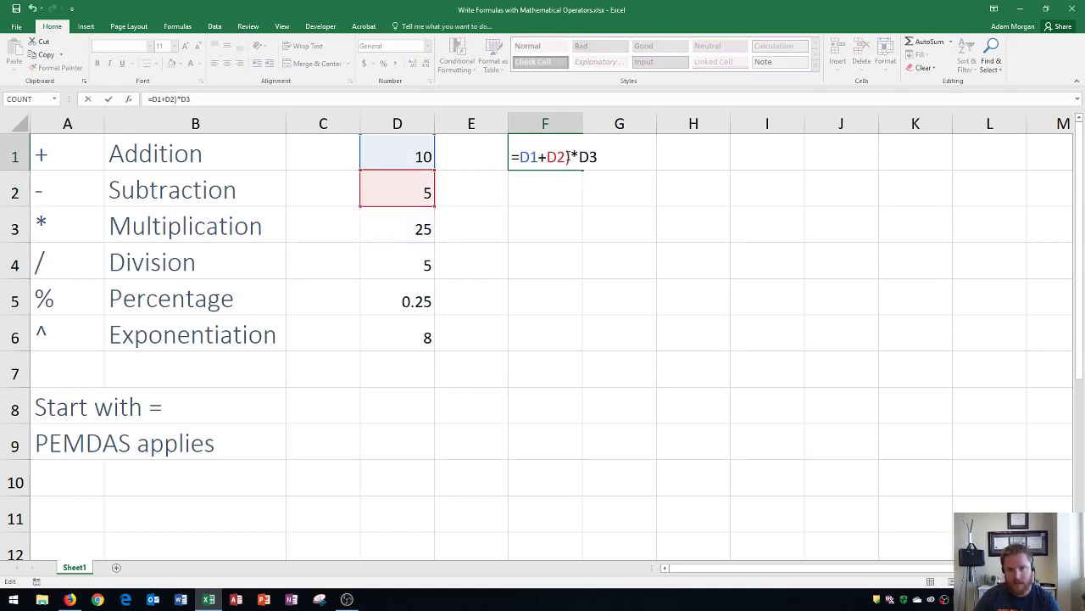
left_click(572, 157)
key("BackSpace")
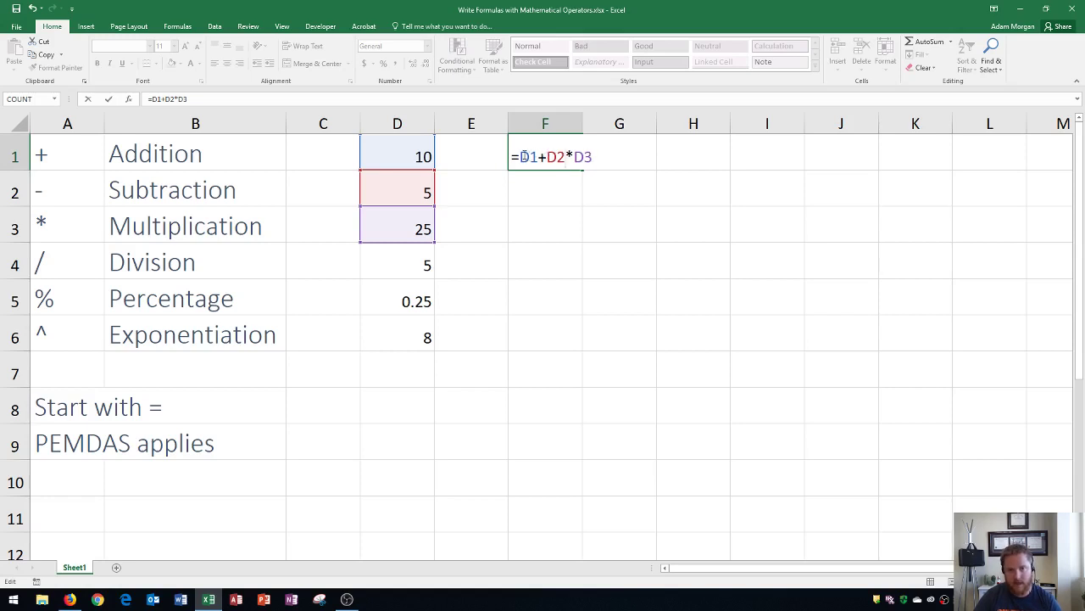
left_click(521, 156)
type("(")
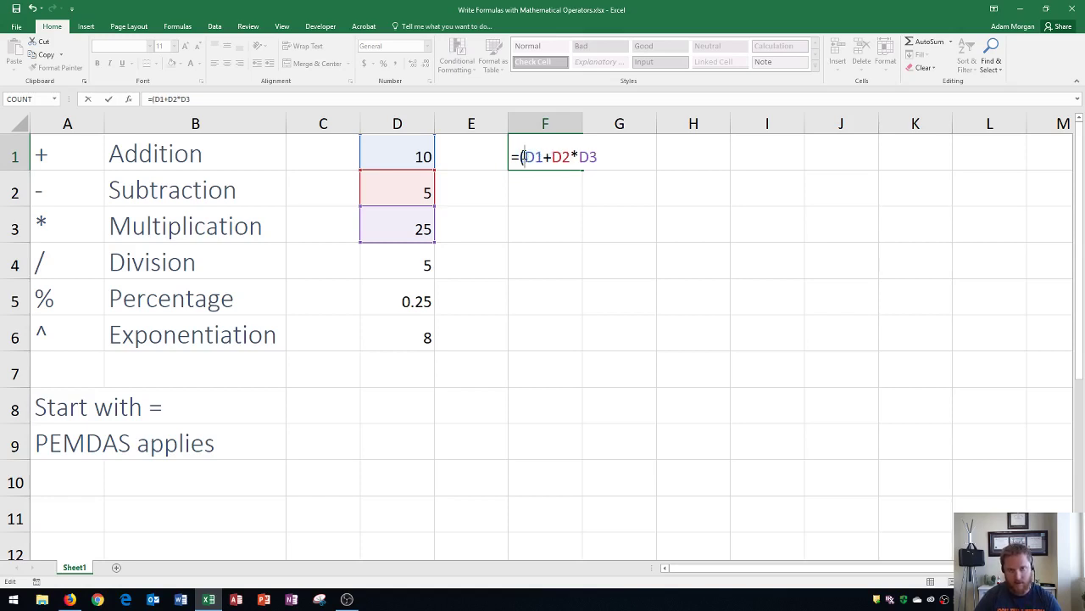
left_click(597, 156)
type(")")
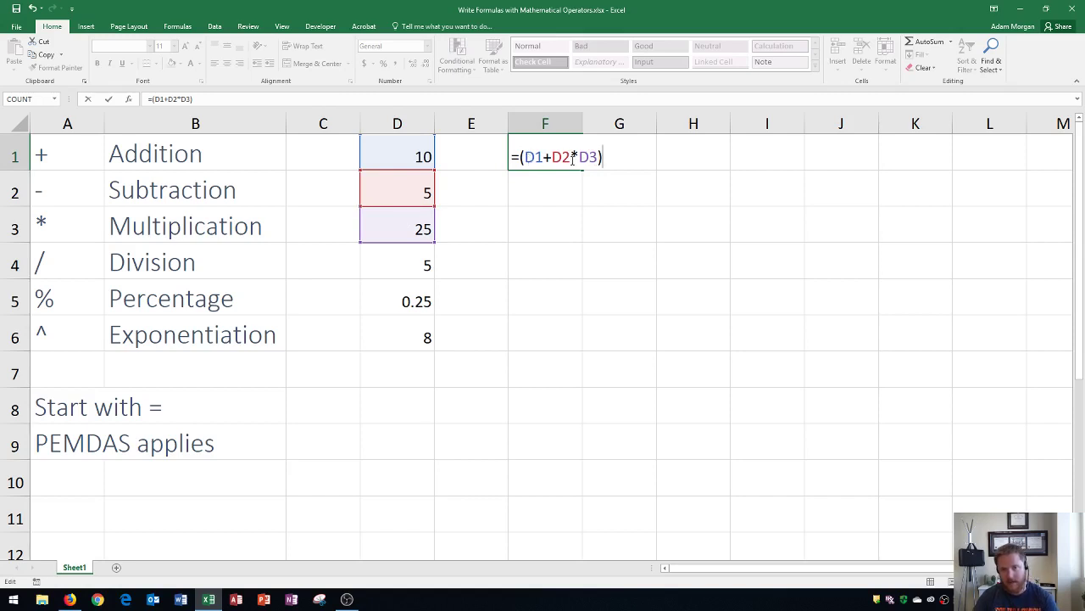
type("/")
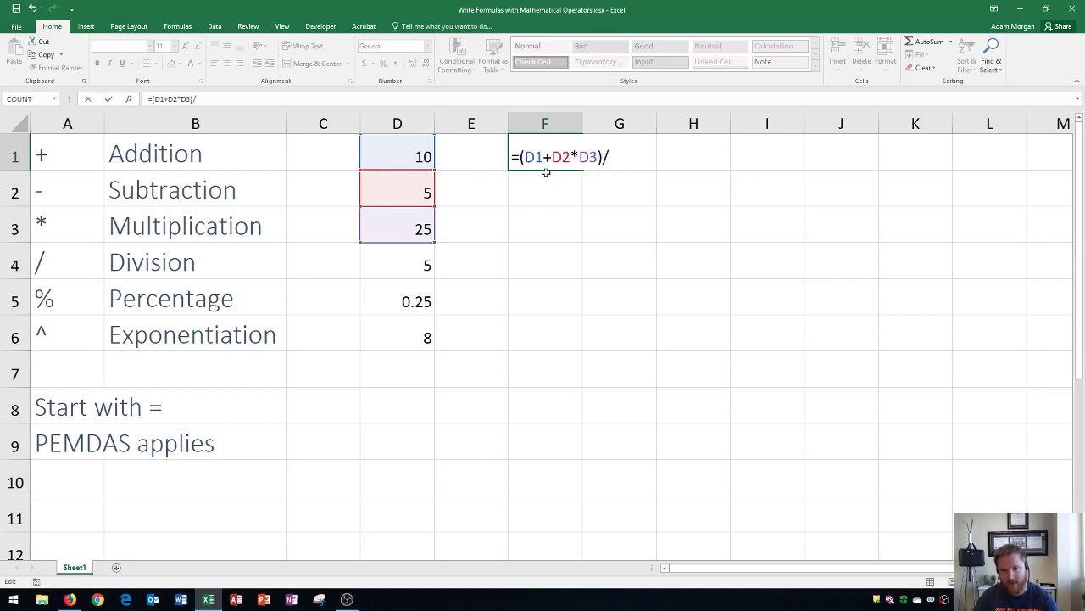
left_click(425, 265)
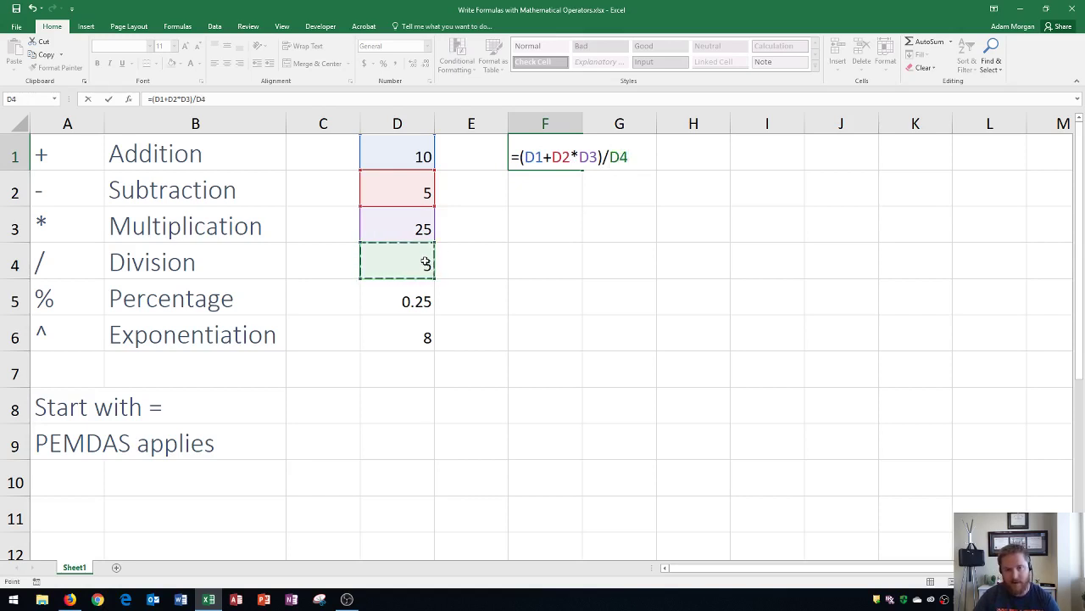
key("Return")
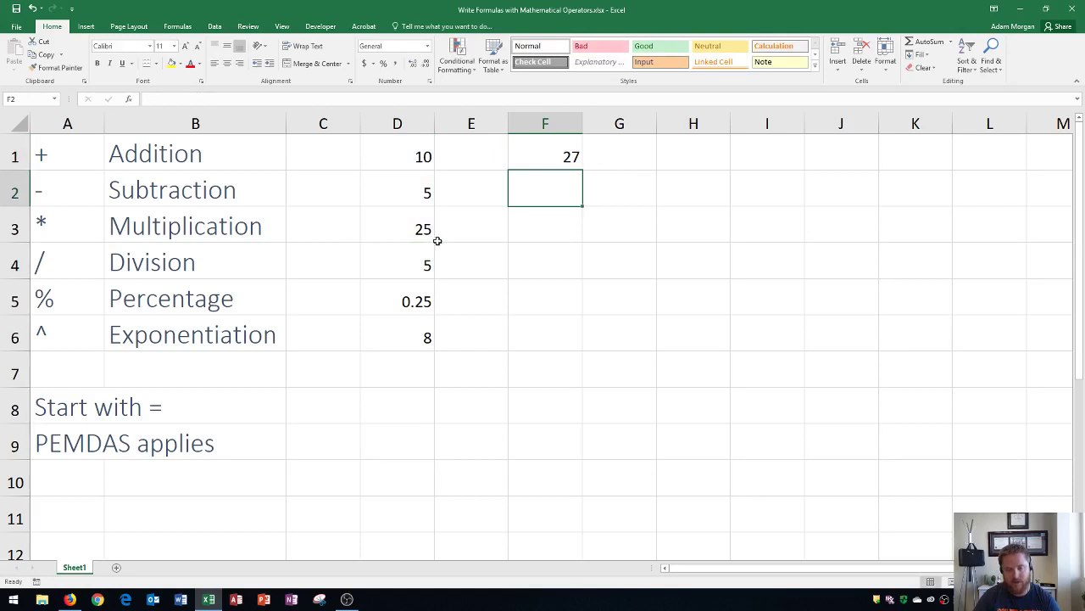
Step: Subtract 20 at the end of the formula in F1, making it =(D1+D2*D3)/D4-20
left_click(554, 154)
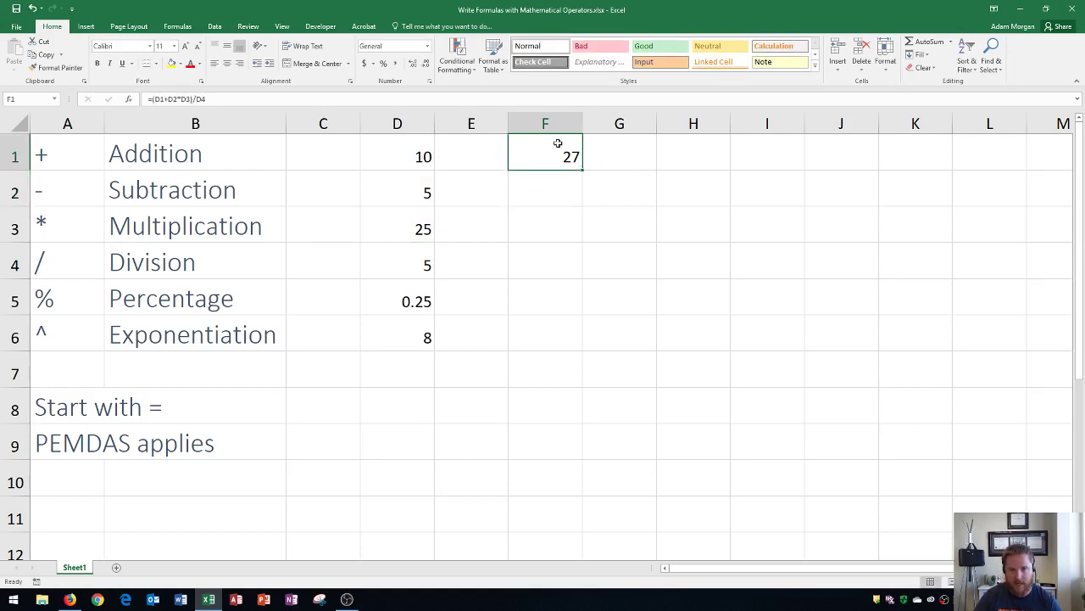
double_click(556, 156)
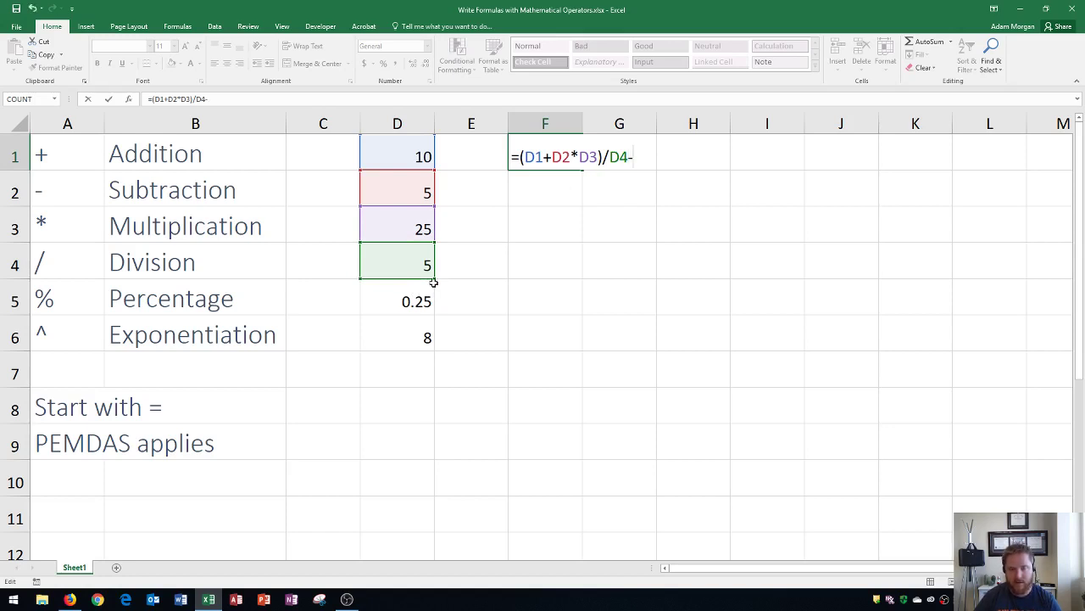
type("20")
key("Return")
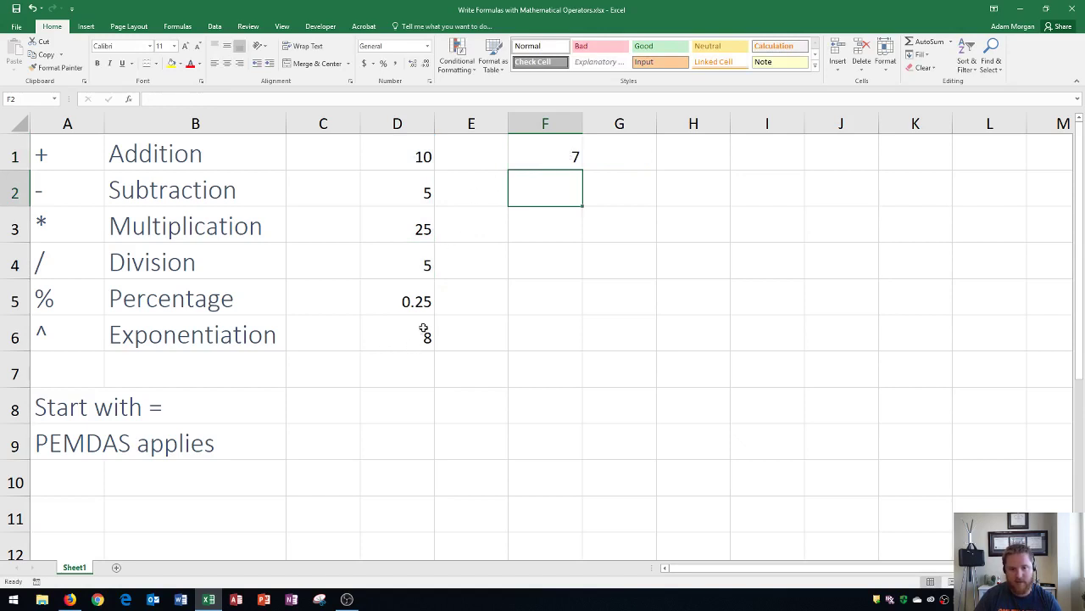
Step: Enclose the entire F1 expression in outer parentheses and square it, making the formula =((D1+D2*D3)/D4-20)^2
double_click(561, 156)
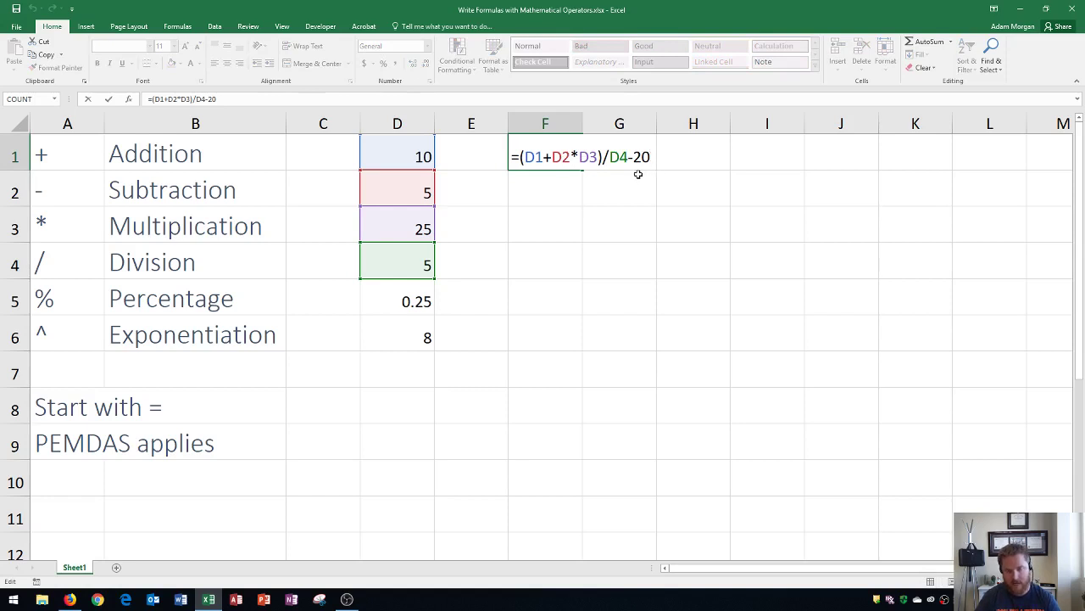
type(")")
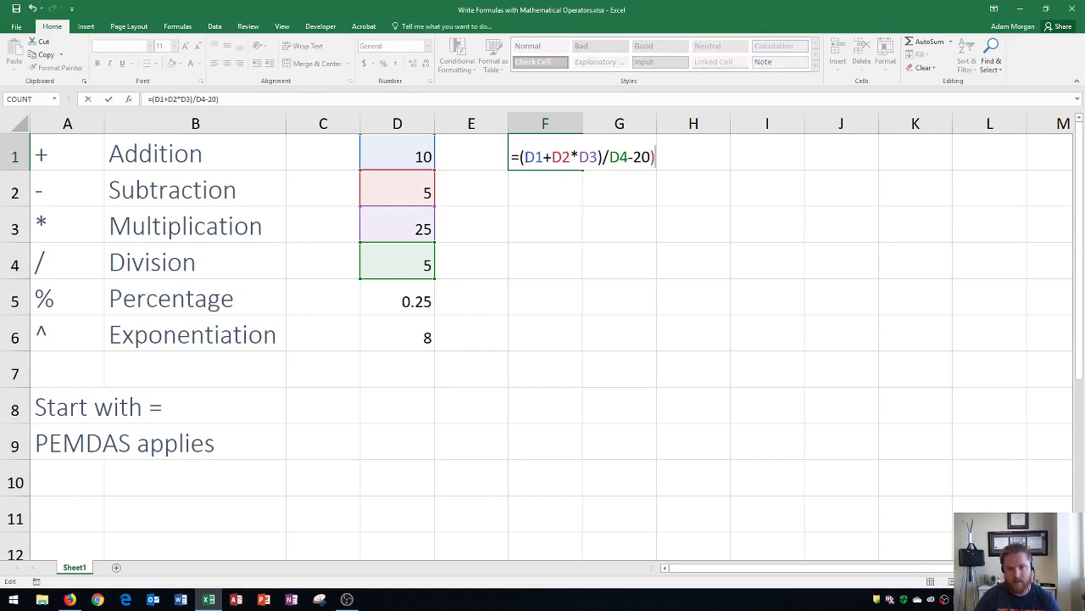
left_click(521, 158)
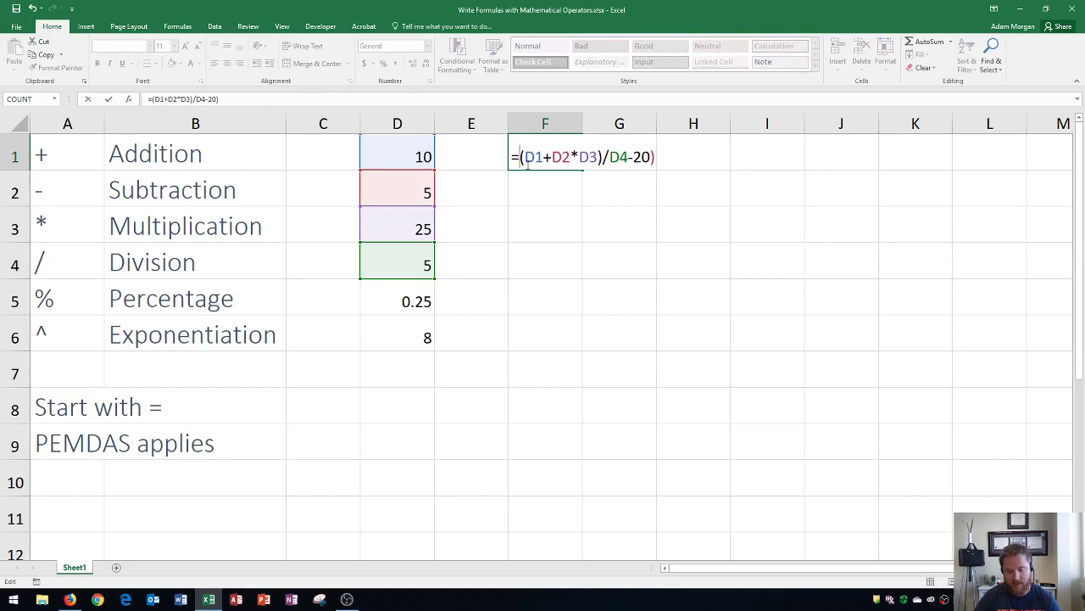
type("(")
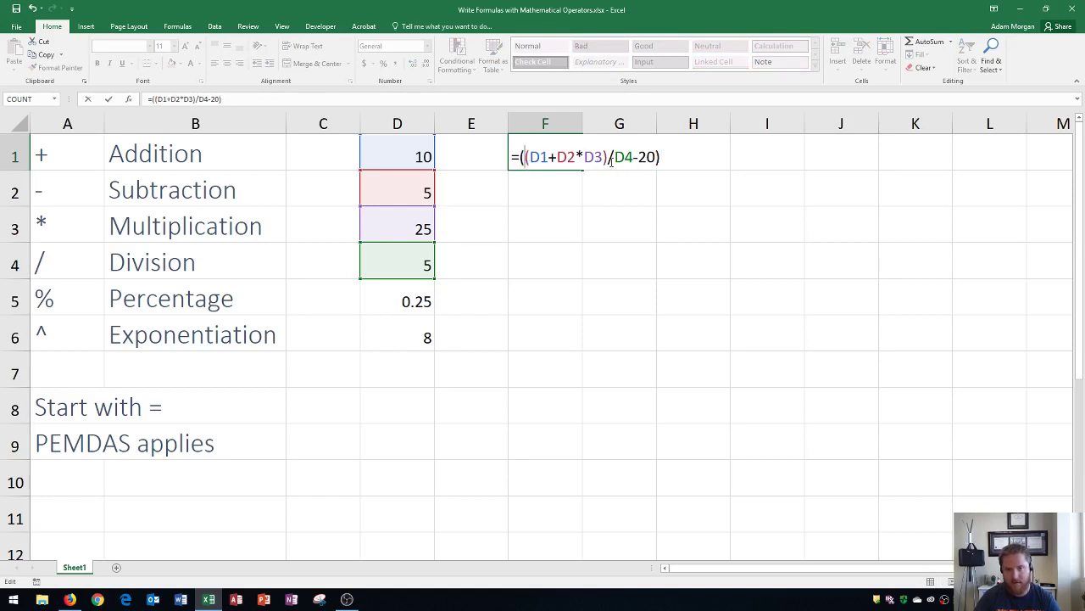
left_click(662, 157)
type("^2")
key("Return")
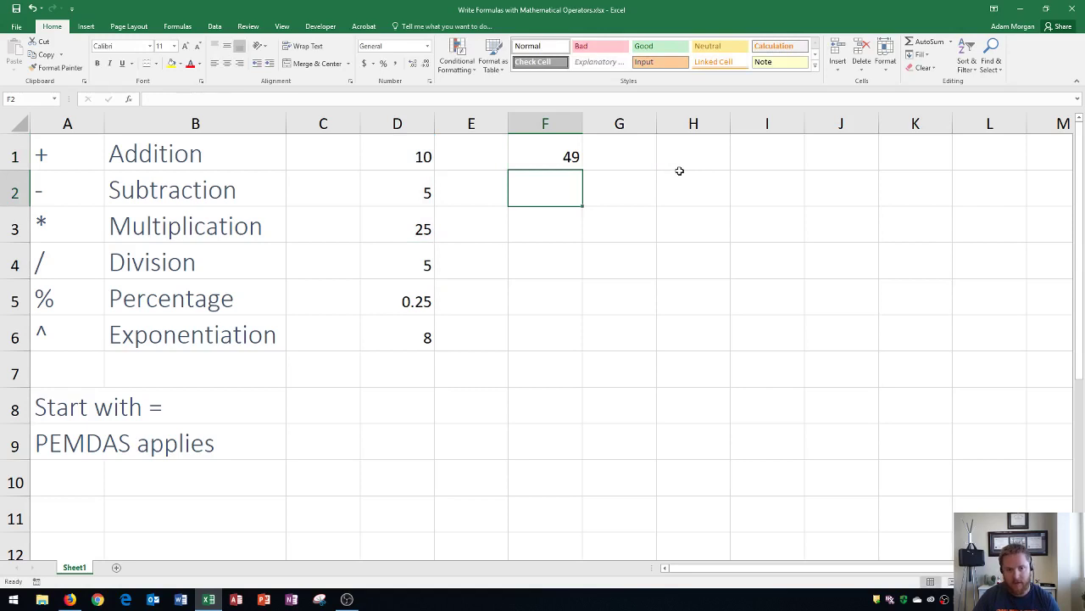
Step: Review the complete formula in cell F1 without editing it
double_click(556, 157)
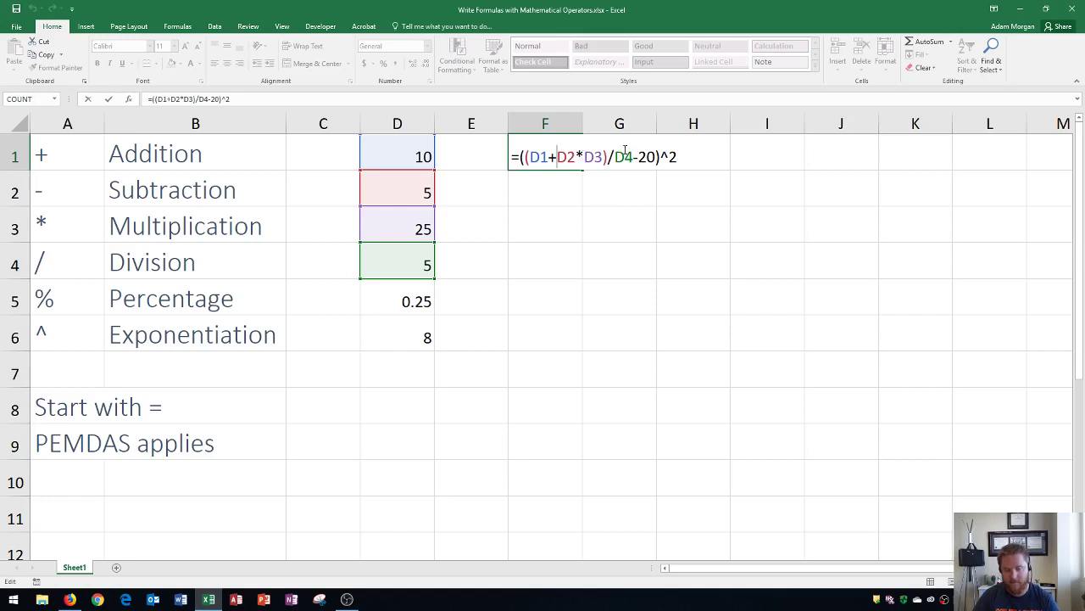
key("ctrl+Return")
key("Return")
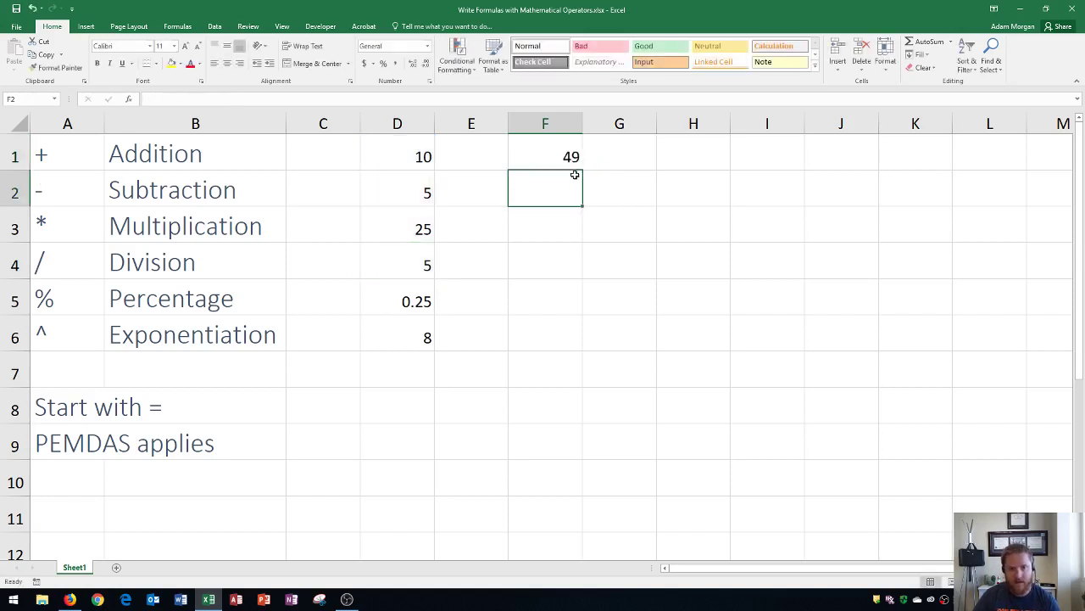